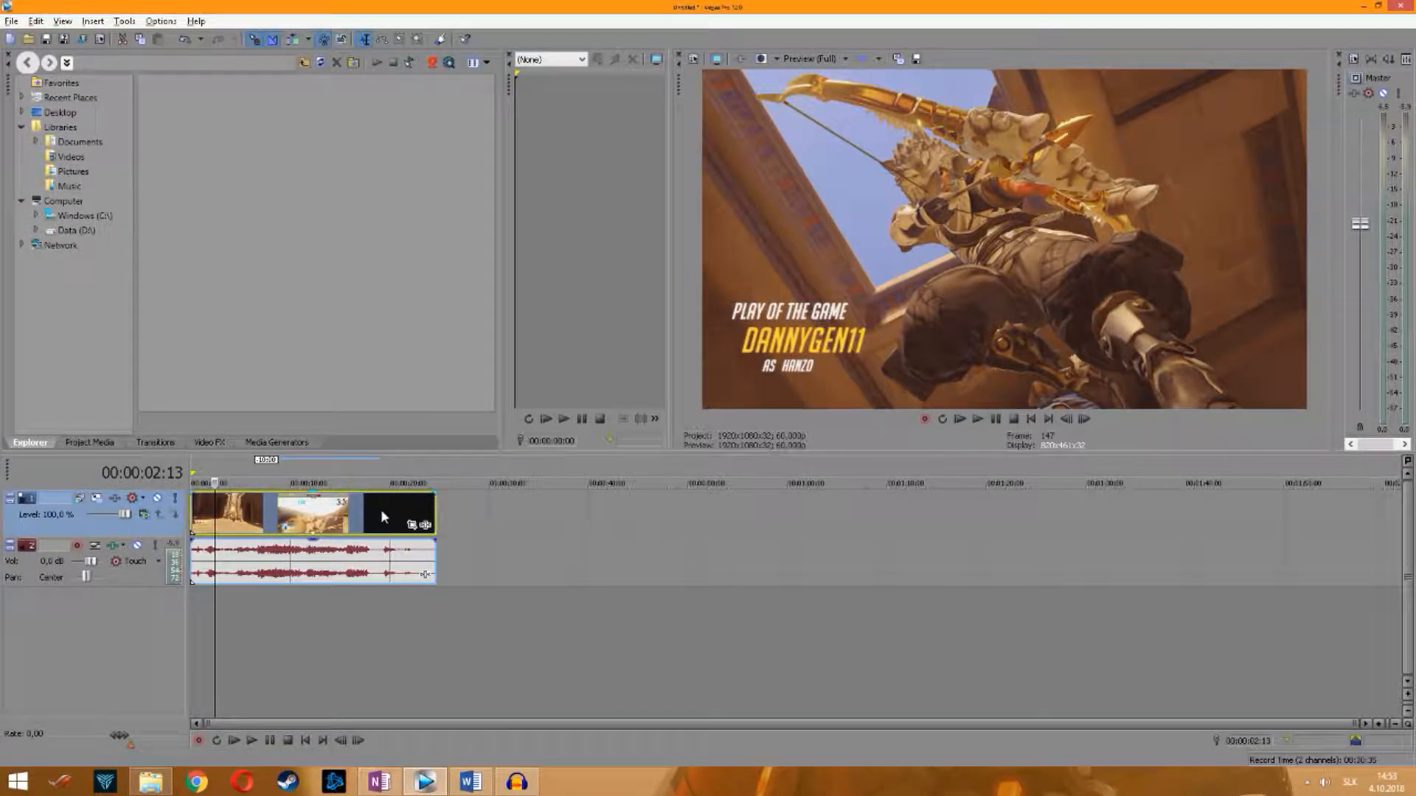
- Add a default Titles & Text event reading "PRO HANZO PLAYS" on a track above the gameplay clip and align it with the timeline start
{"action": "left_click", "coordinate": [277, 442]}
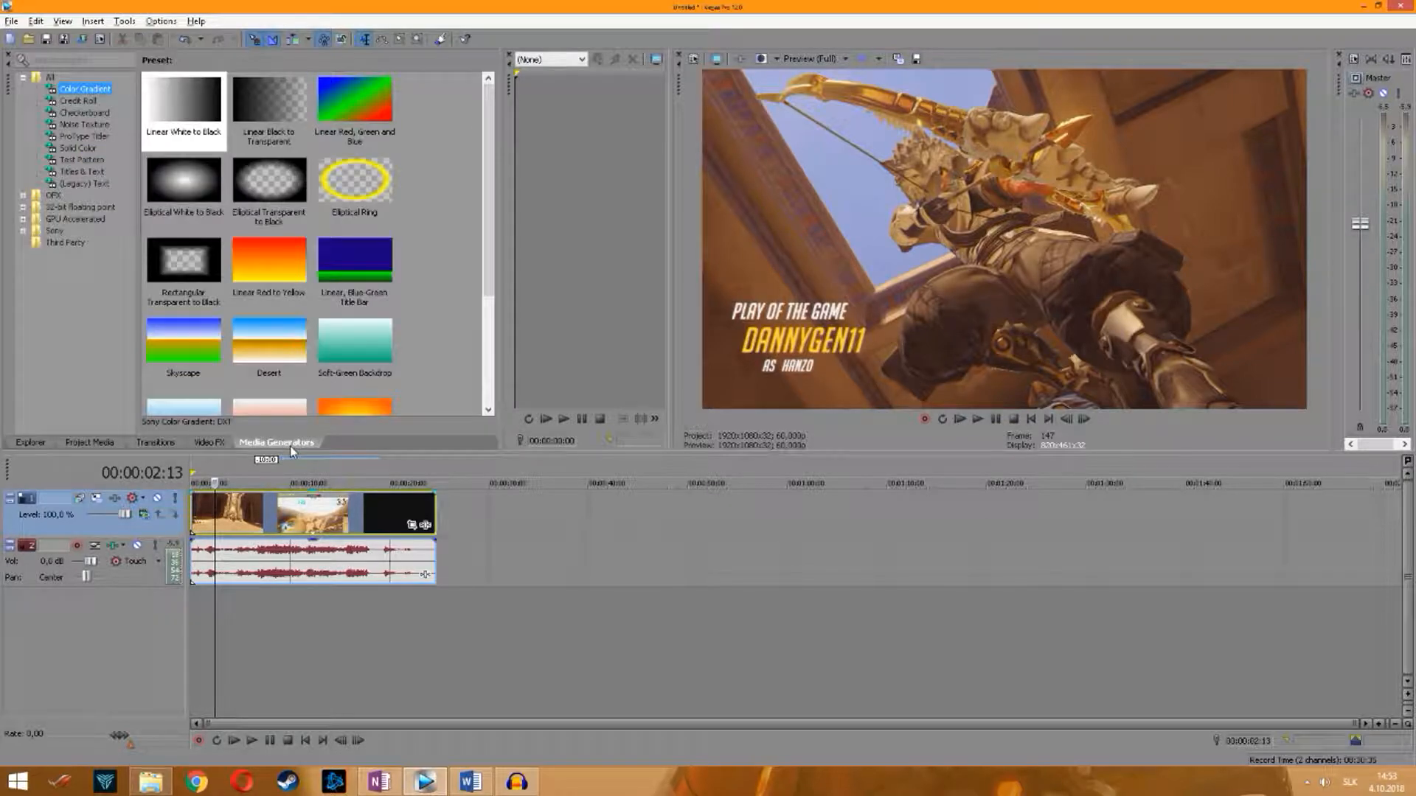
{"action": "left_click", "coordinate": [82, 173]}
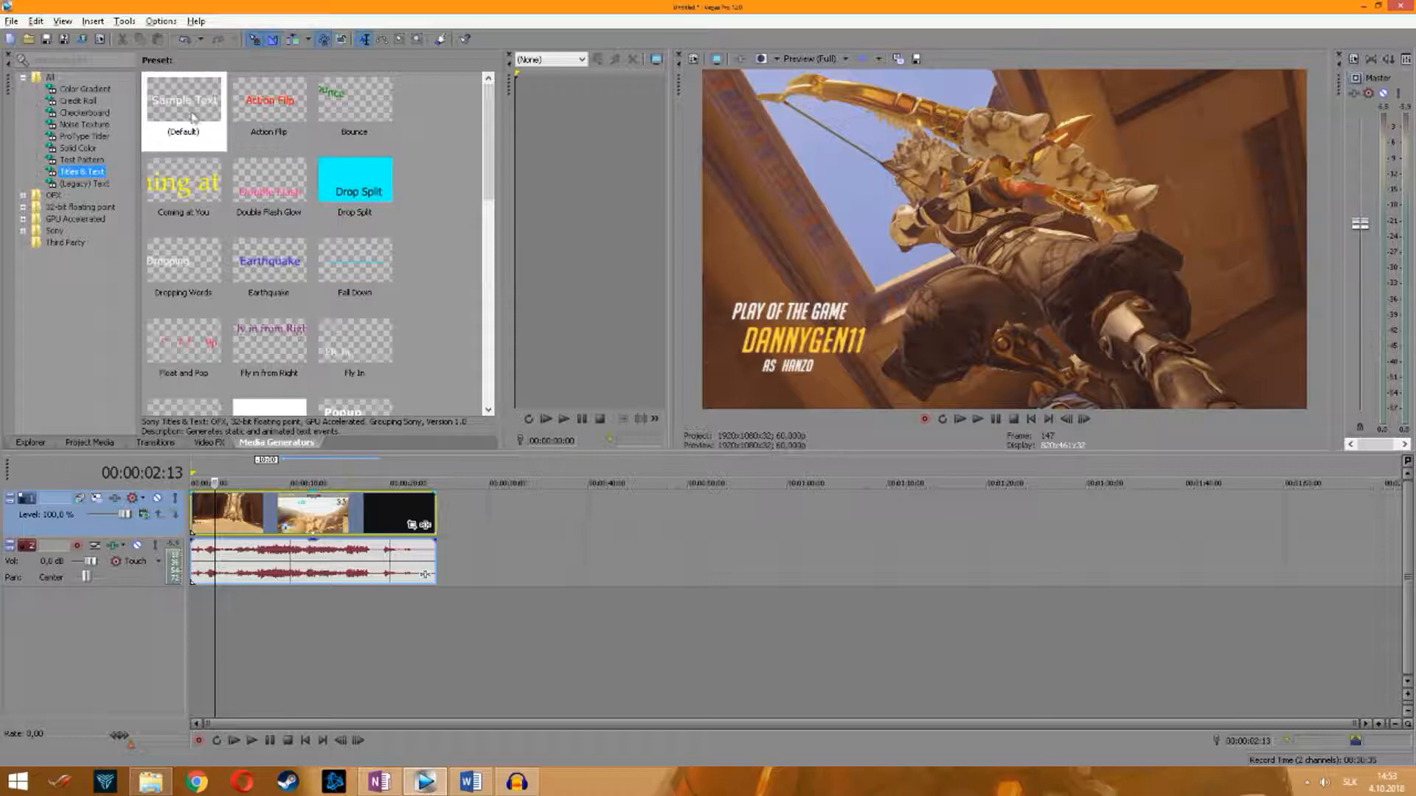
{"action": "left_click_drag", "start_coordinate": [185, 109], "coordinate": [211, 495]}
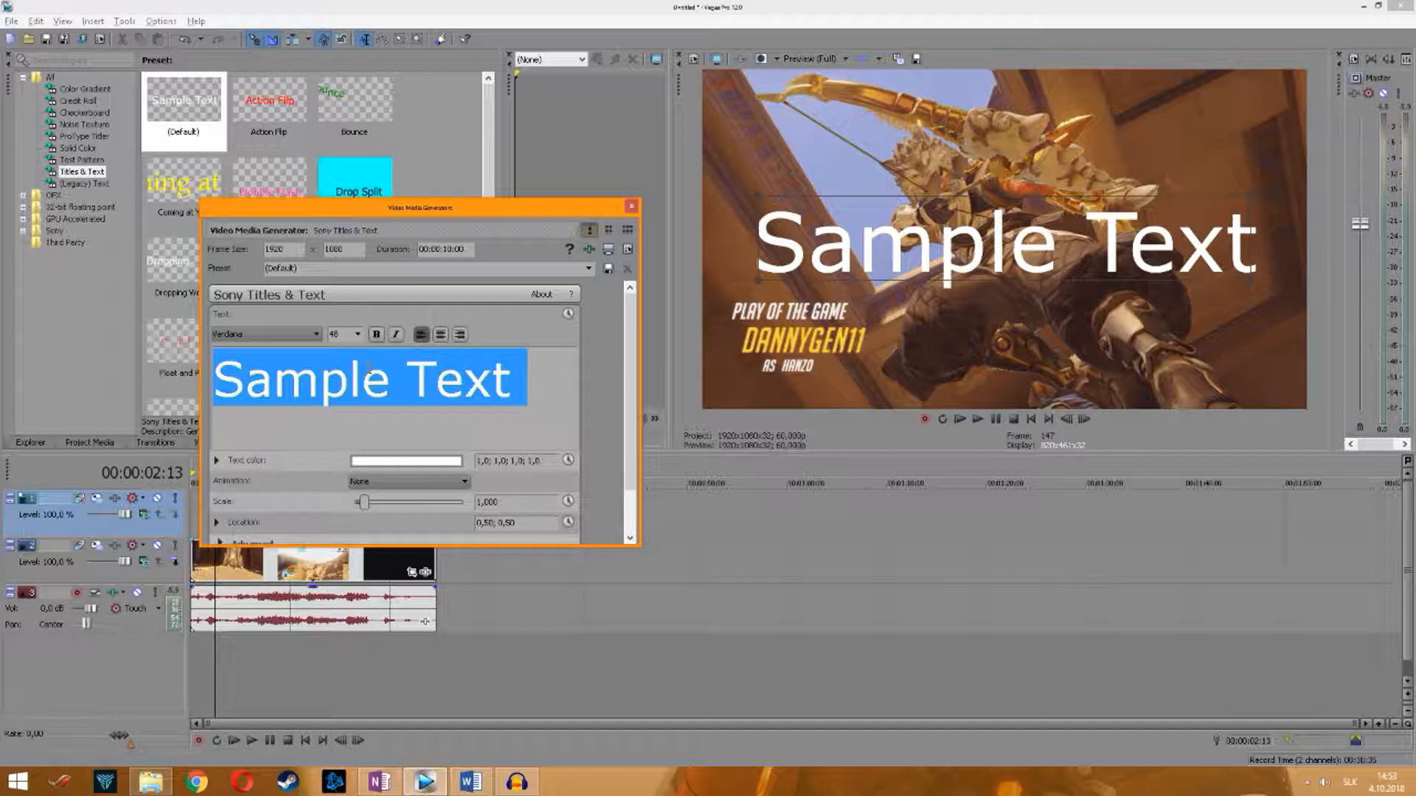
{"action": "type", "text": "PRO HANZ"}
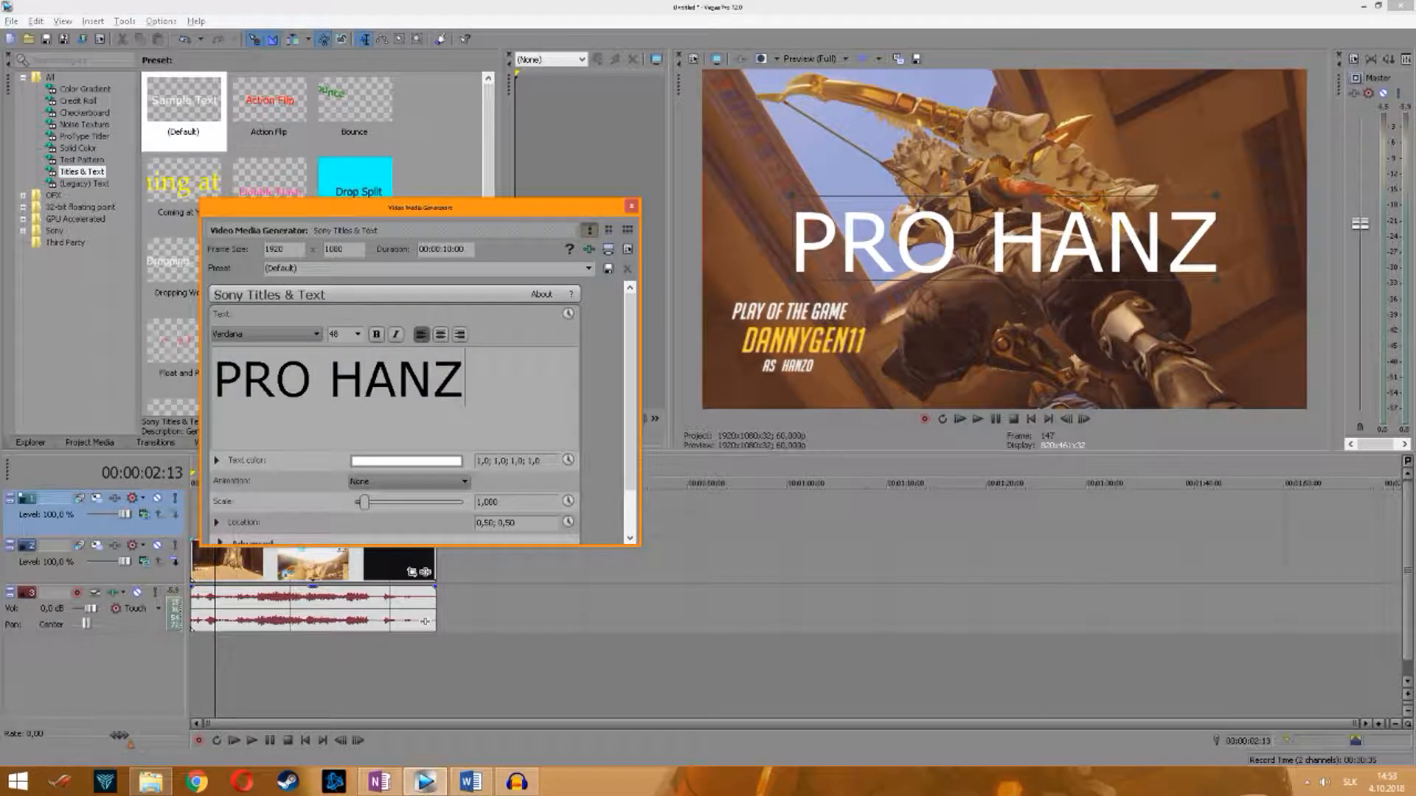
{"action": "type", "text": "O PLAYS"}
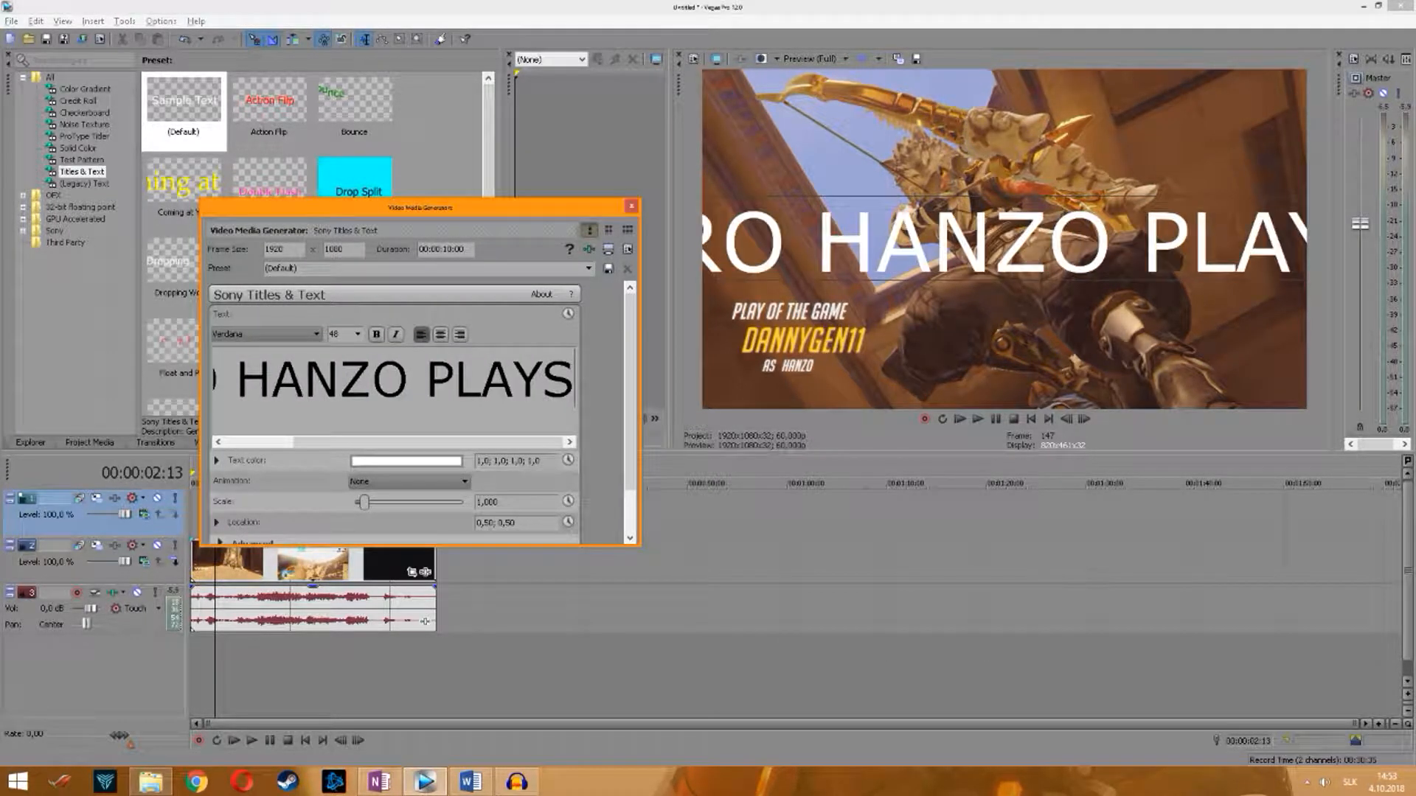
{"action": "left_click", "coordinate": [632, 206]}
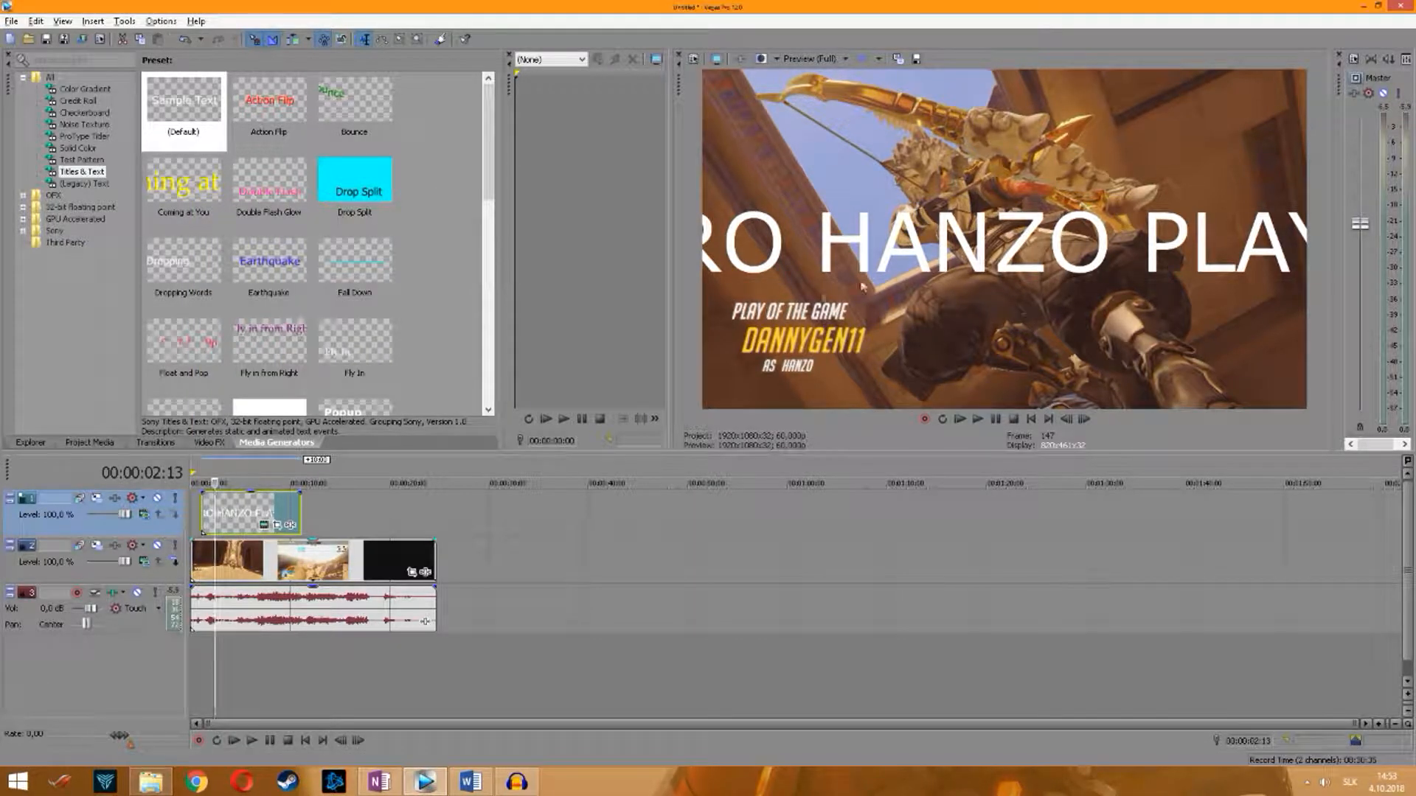
{"action": "left_click_drag", "start_coordinate": [376, 530], "coordinate": [339, 515]}
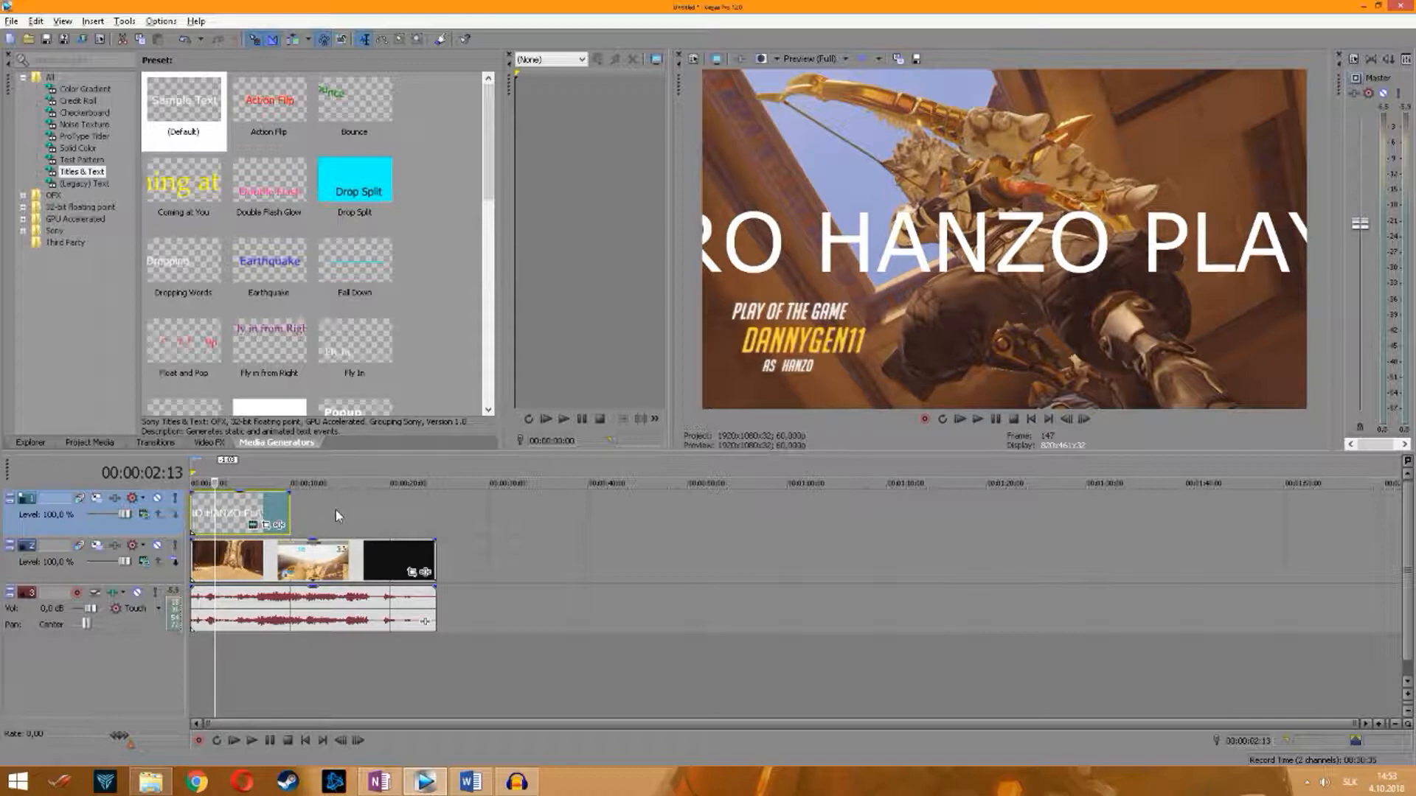
- Insert a text media event on the title track at 00:00:13:24 and set its text to "PRO HANZO PLAYS"
{"action": "left_click", "coordinate": [330, 513]}
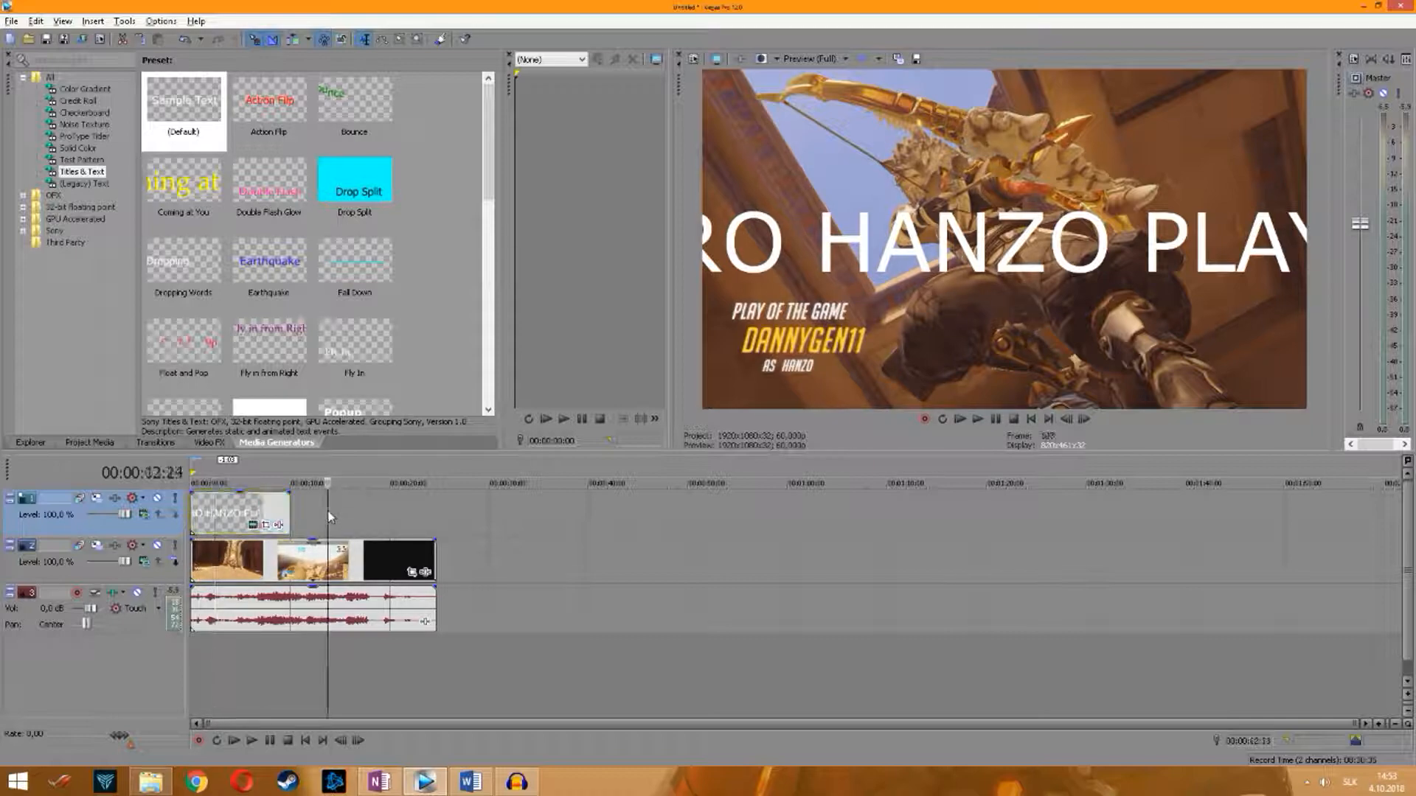
{"action": "right_click", "coordinate": [334, 512]}
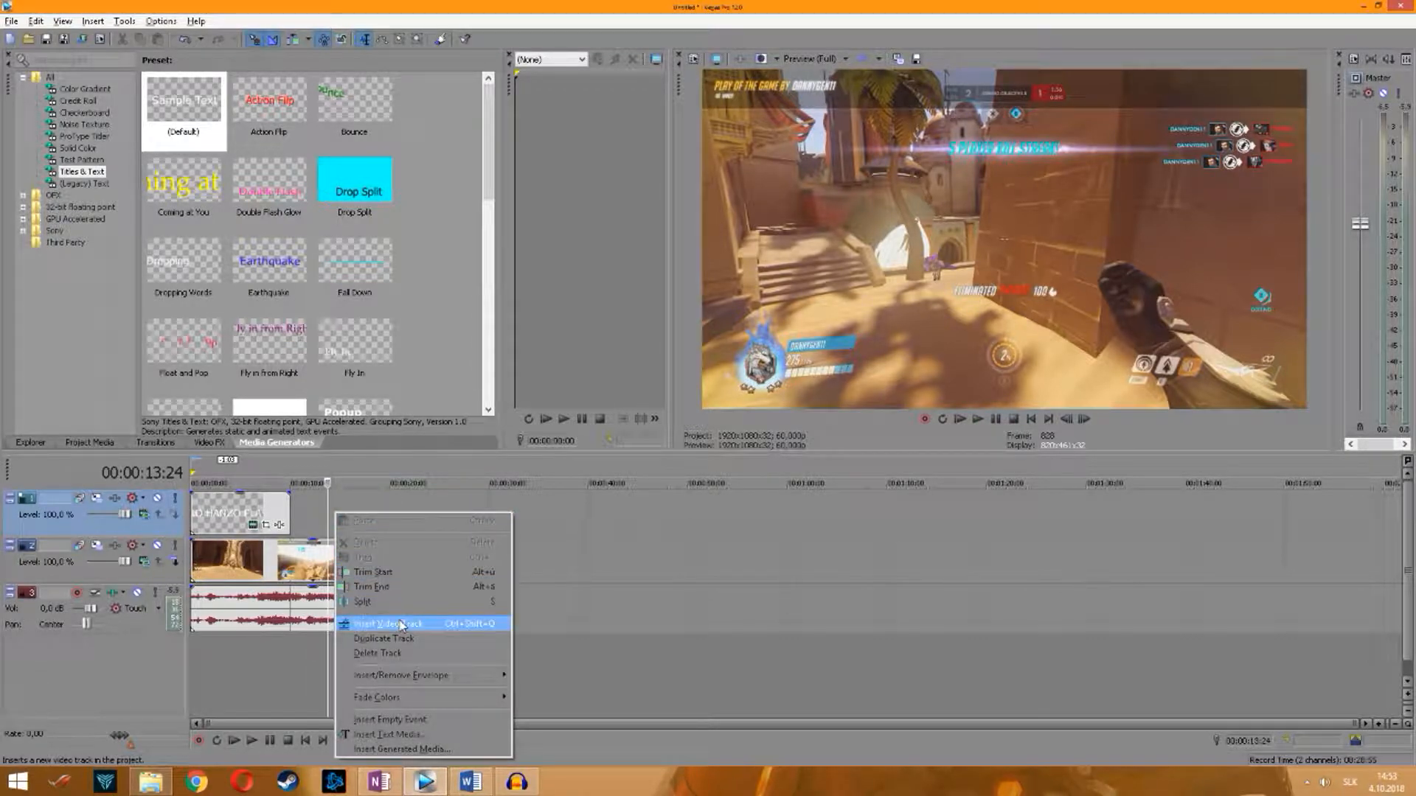
{"action": "left_click", "coordinate": [414, 734]}
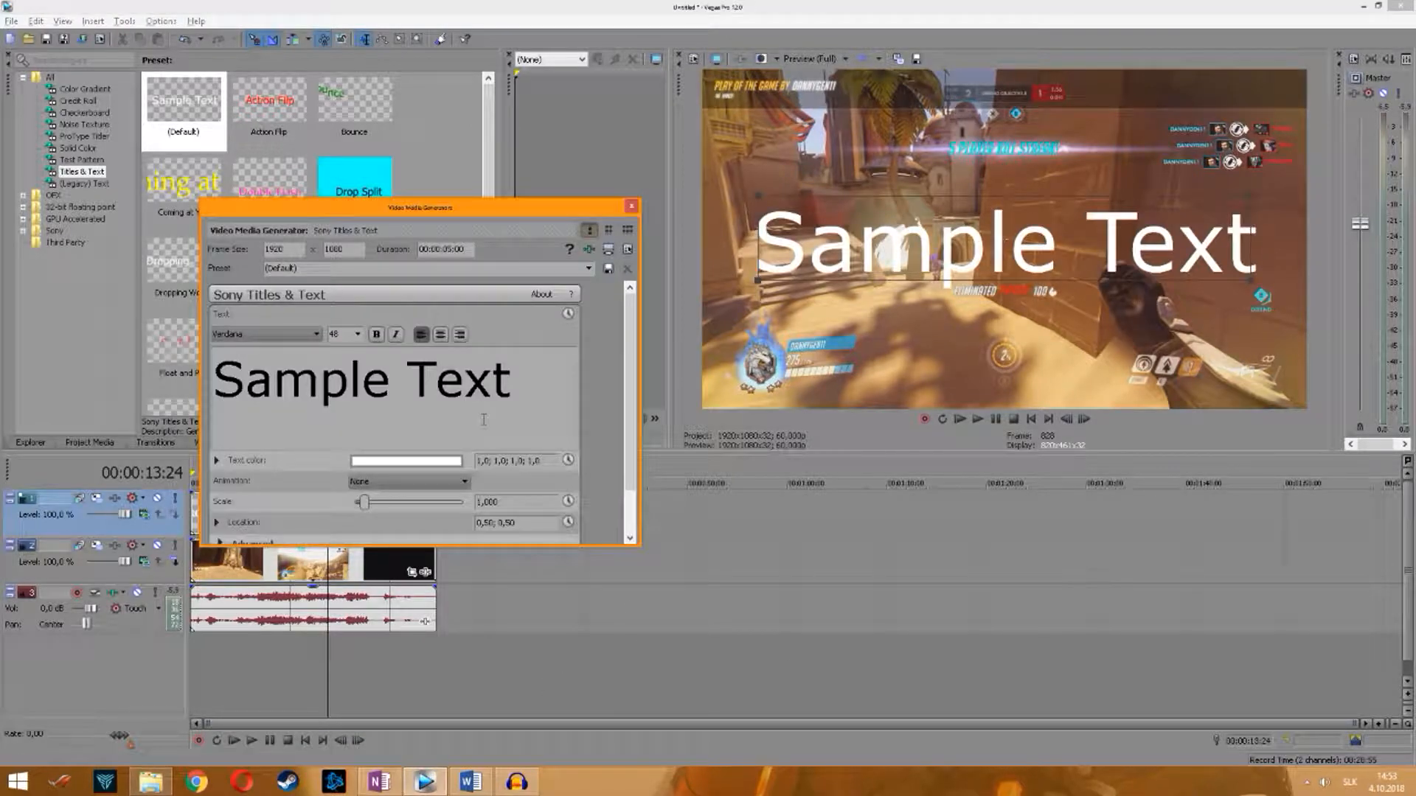
{"action": "triple_click", "coordinate": [468, 389]}
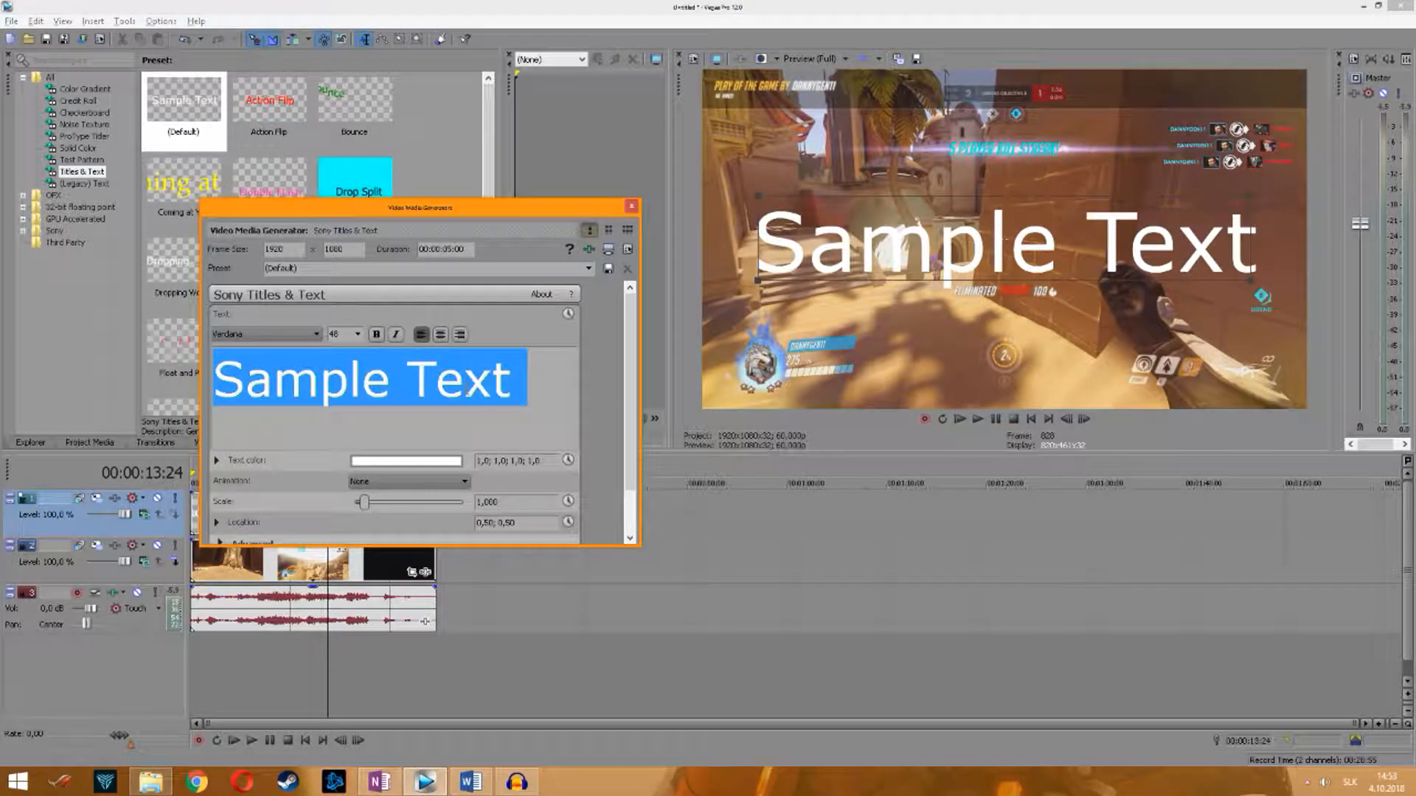
{"action": "type", "text": "PRO HANZ"}
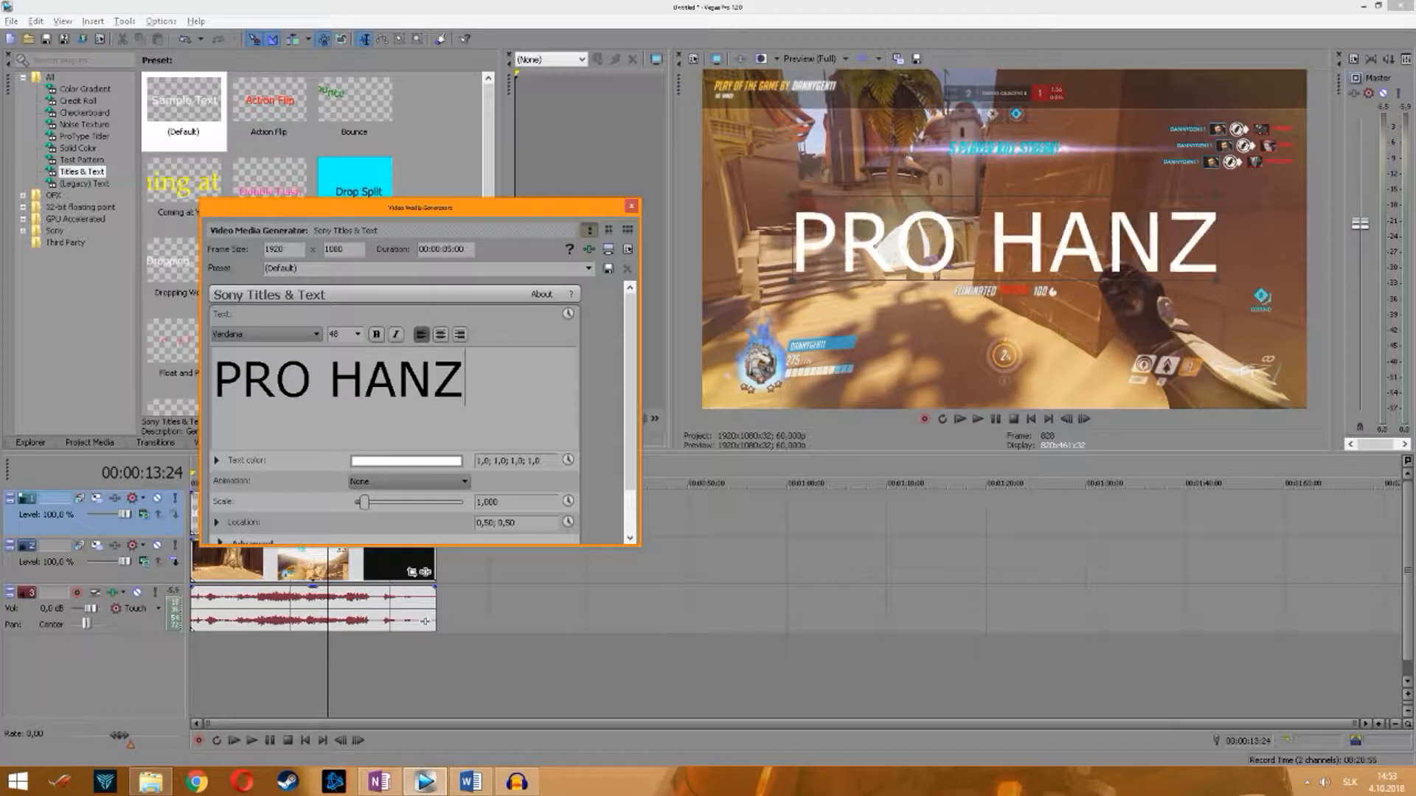
{"action": "type", "text": "O PLAYS"}
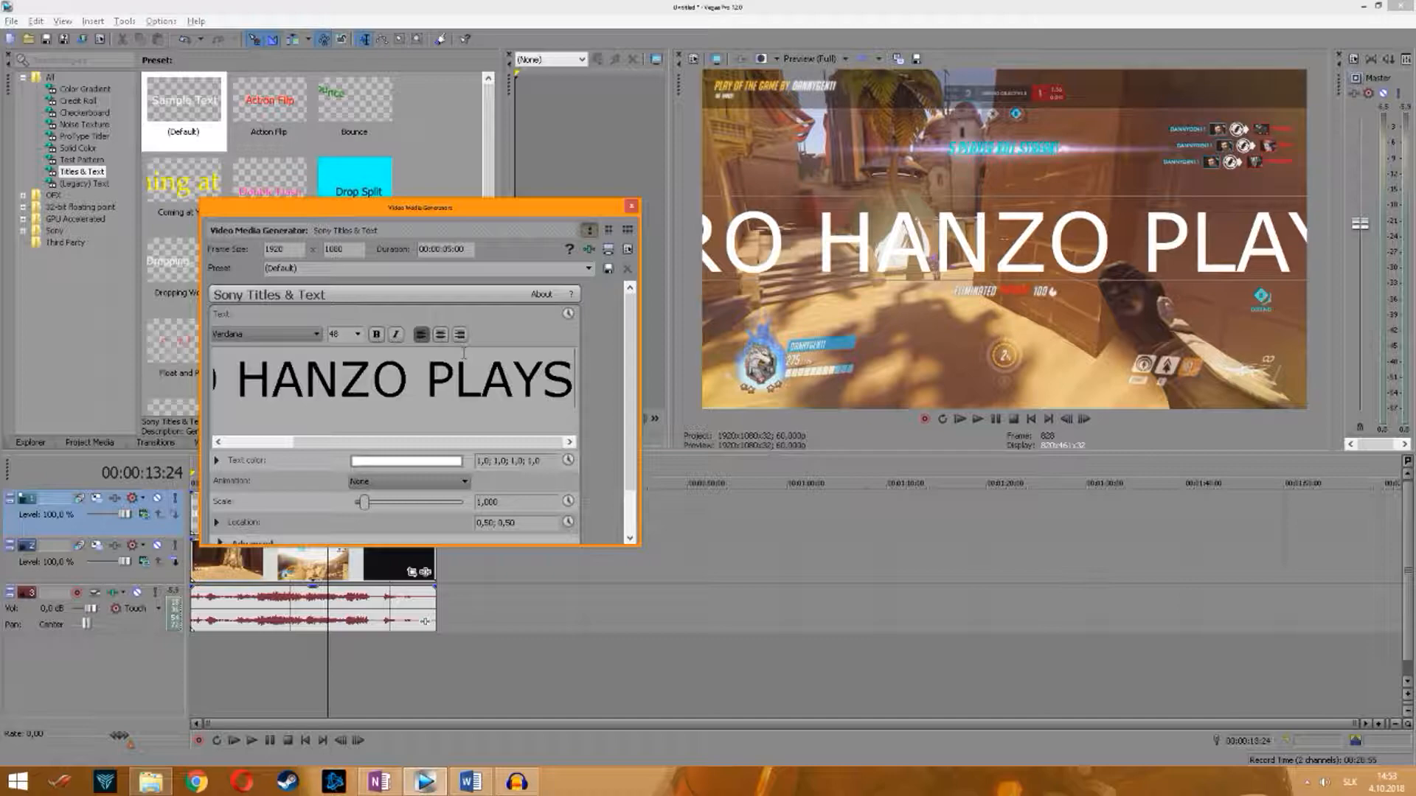
- Set the whole title's font size to 30 and move it up in the frame to about 0.50; 0.62
{"action": "double_click", "coordinate": [386, 377]}
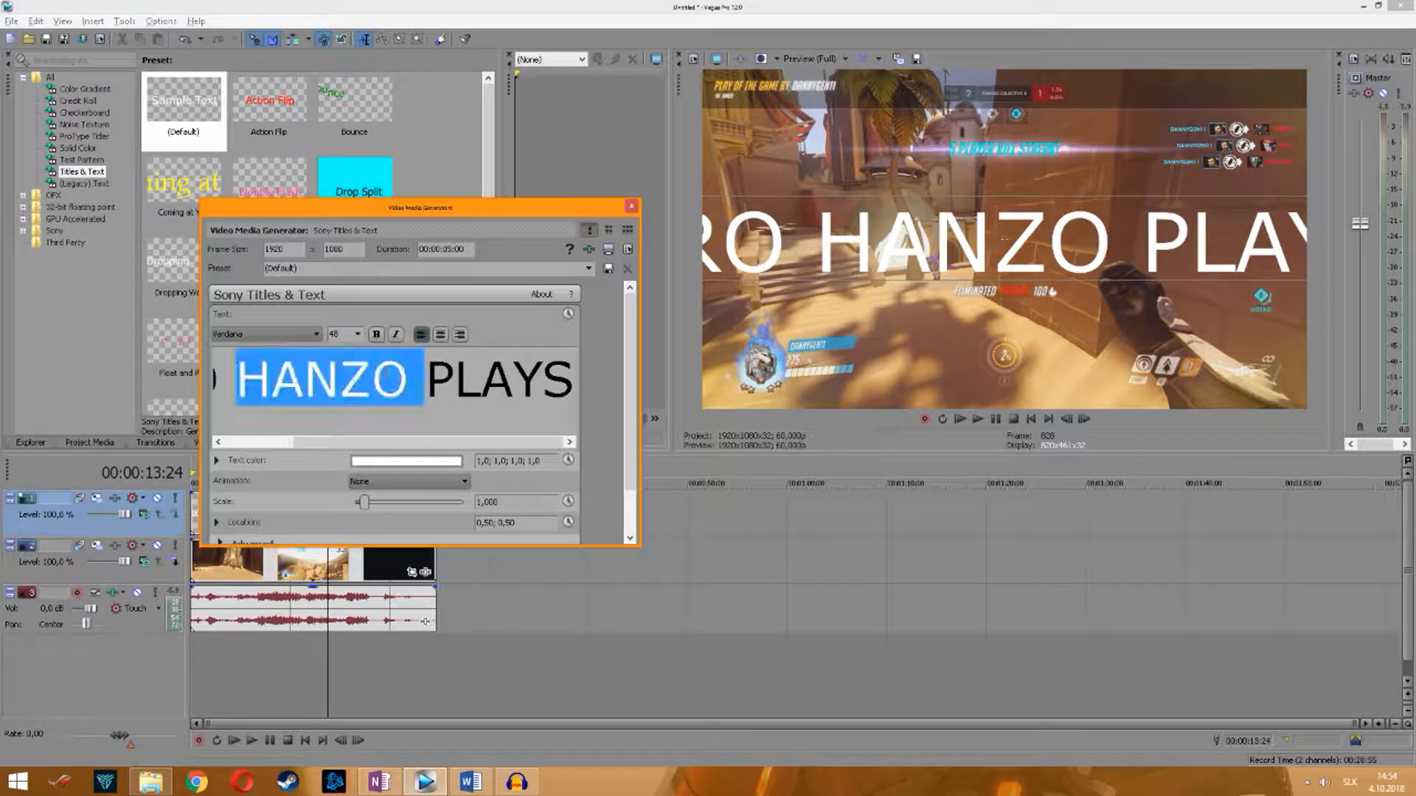
{"action": "triple_click", "coordinate": [386, 373]}
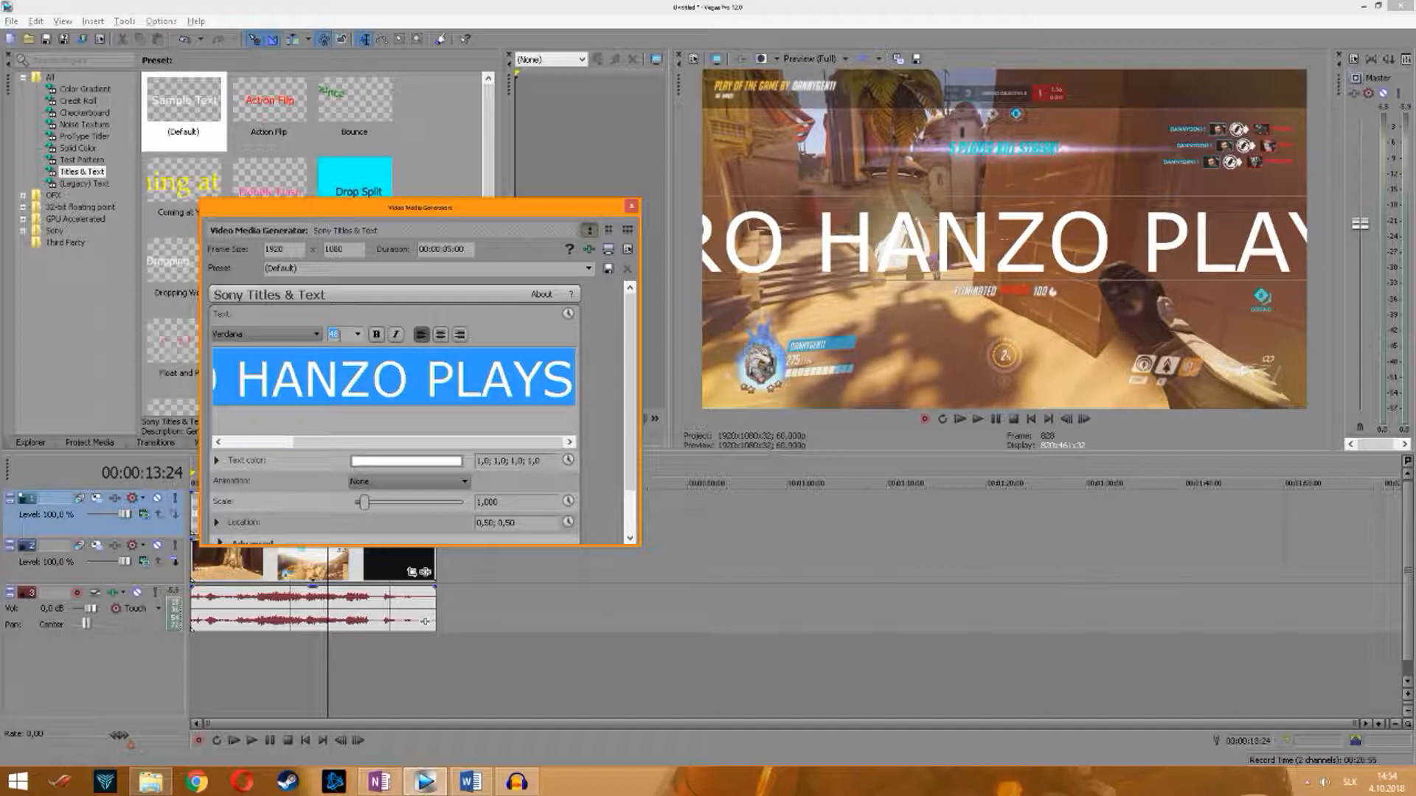
{"action": "type", "text": "30"}
{"action": "key", "text": "Return"}
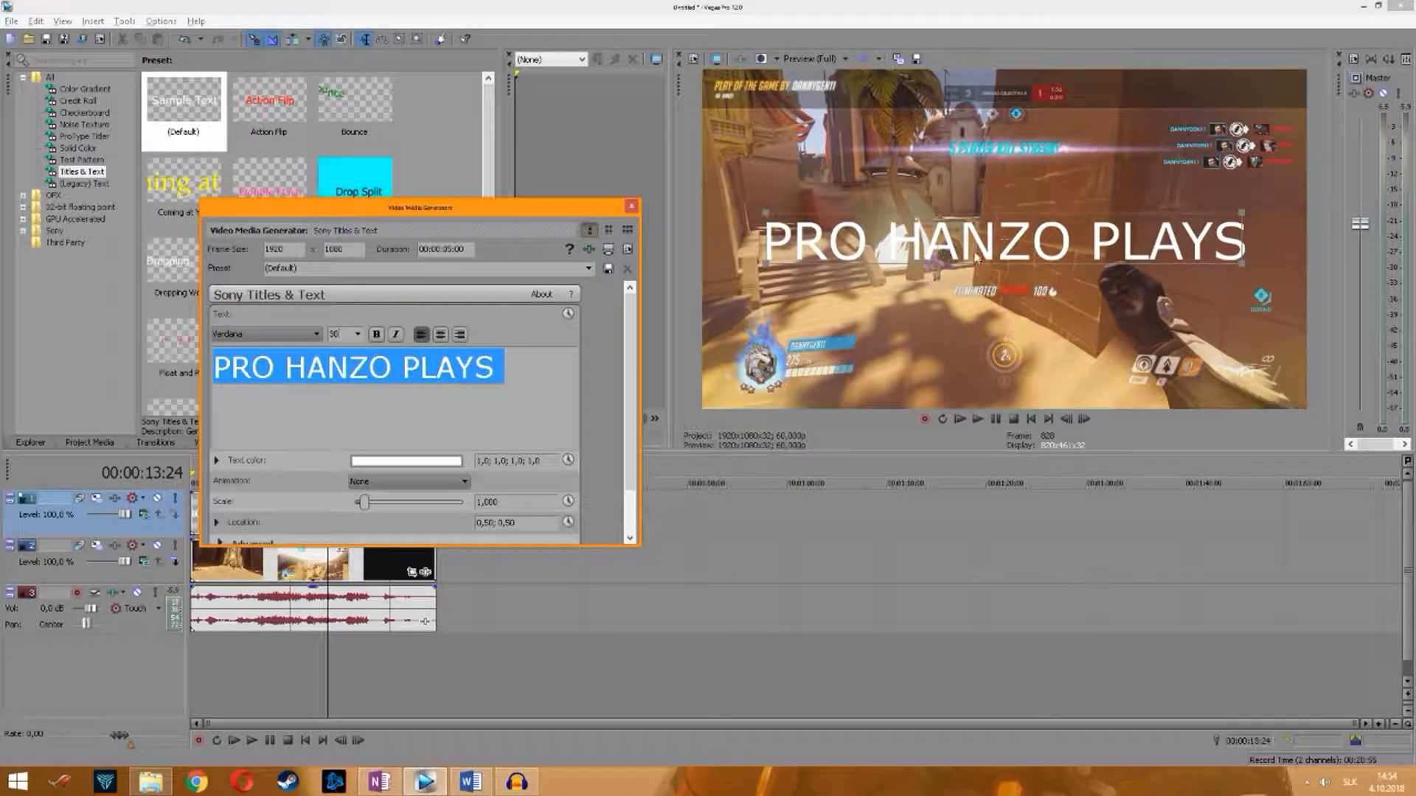
{"action": "left_click_drag", "start_coordinate": [975, 256], "coordinate": [1024, 206]}
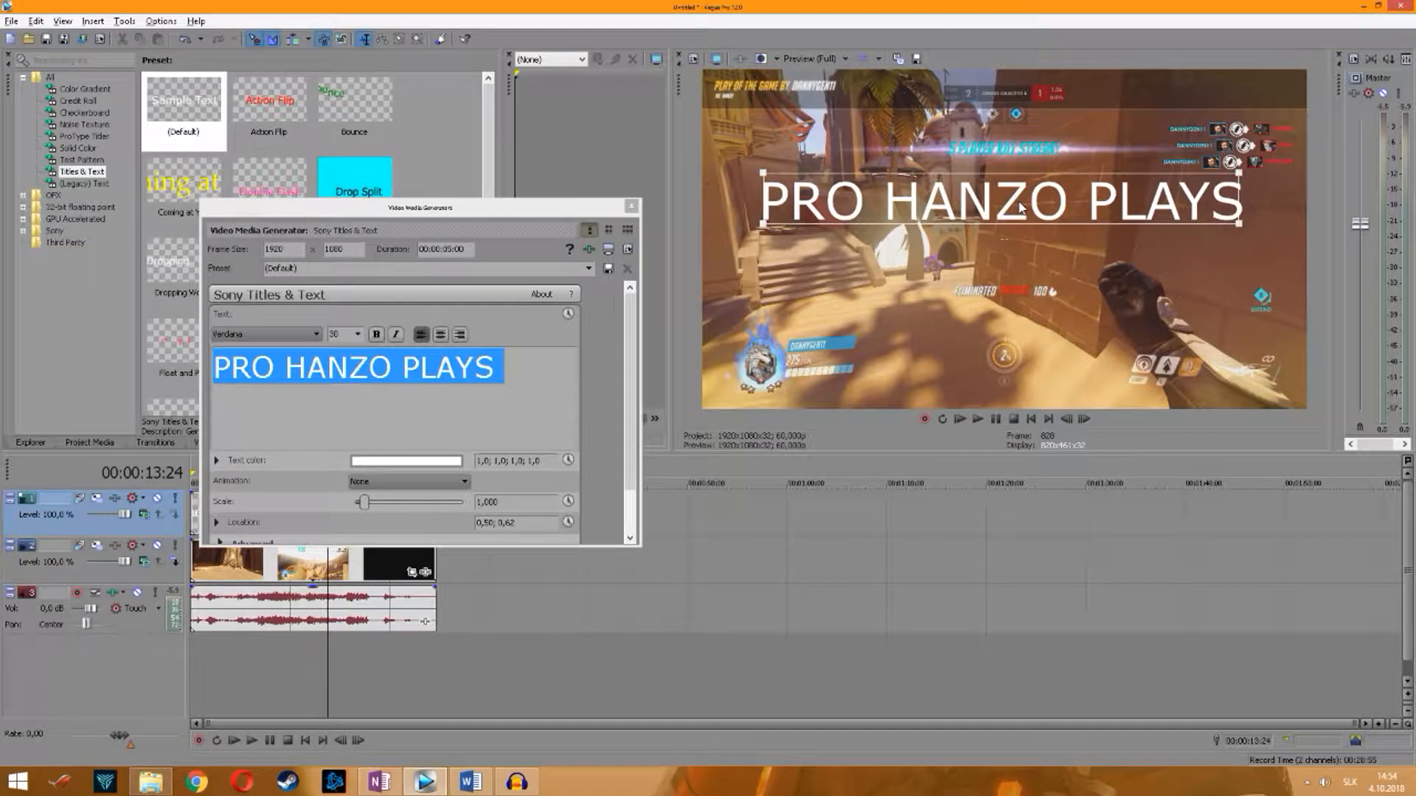
- Reduce the title's scale to about 0.976 and make its text bold, keeping the Verdana font
{"action": "left_click", "coordinate": [369, 366]}
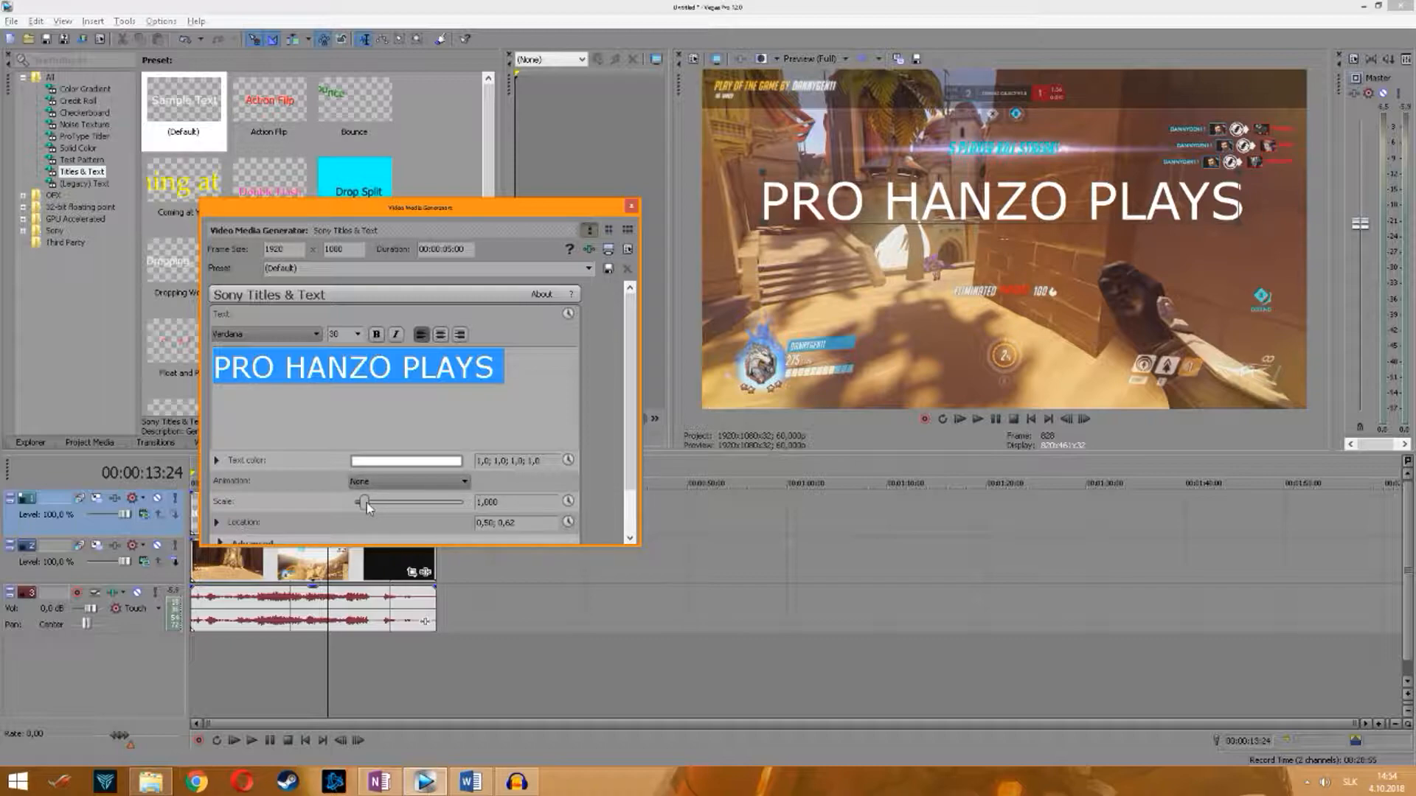
{"action": "mouse_move", "coordinate": [366, 503]}
{"action": "left_mouse_down"}
{"action": "mouse_move", "coordinate": [383, 509]}
{"action": "mouse_move", "coordinate": [366, 511]}
{"action": "left_mouse_up"}
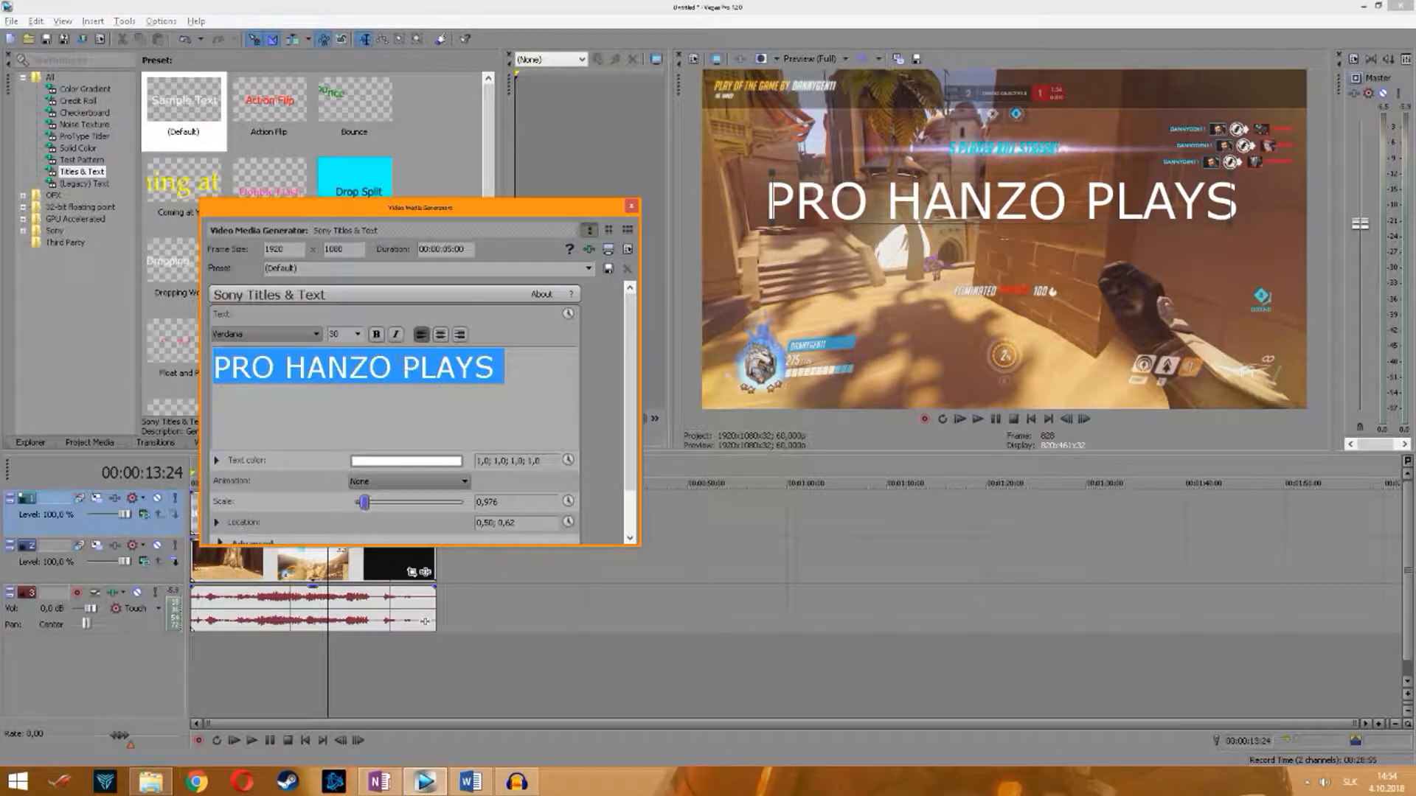
{"action": "left_click", "coordinate": [376, 335]}
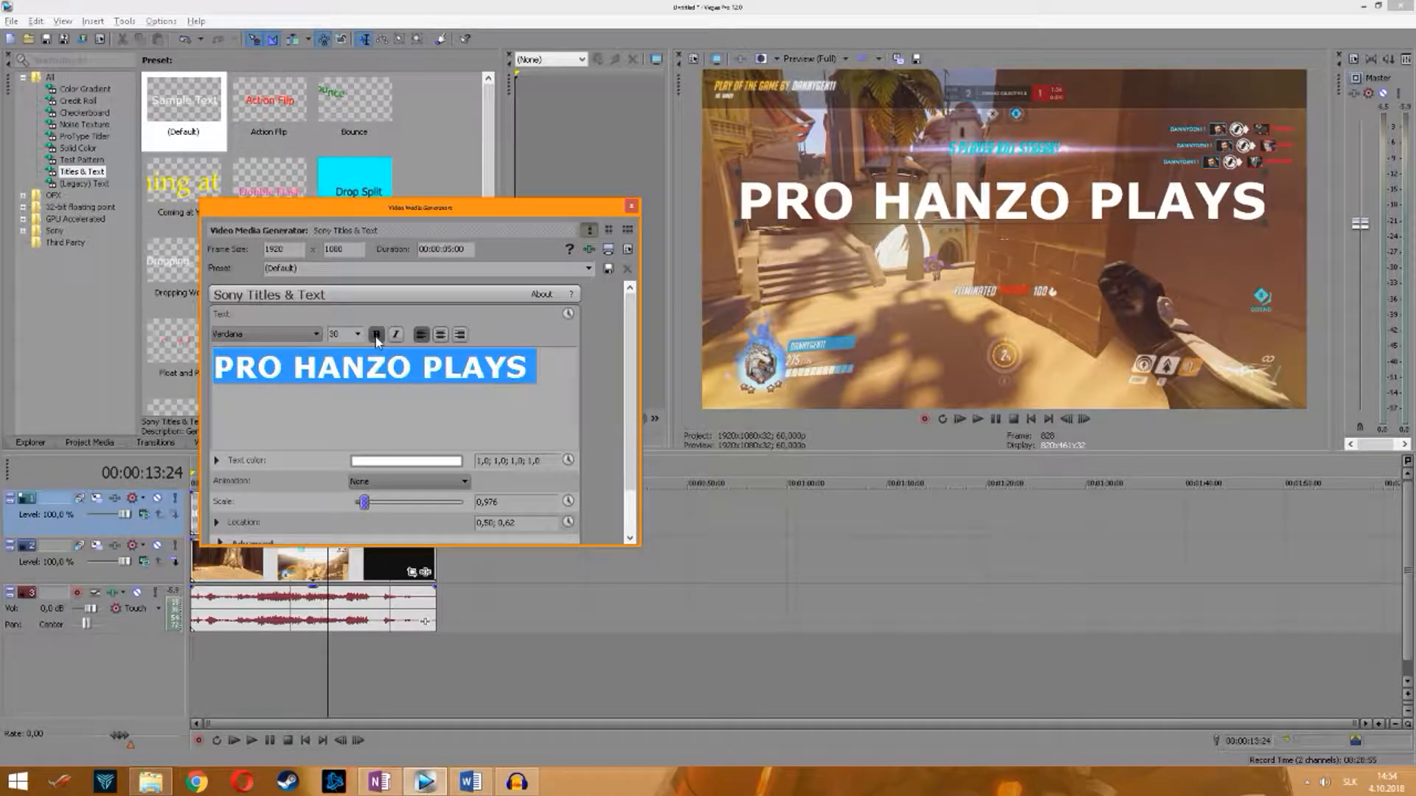
{"action": "left_click", "coordinate": [307, 338]}
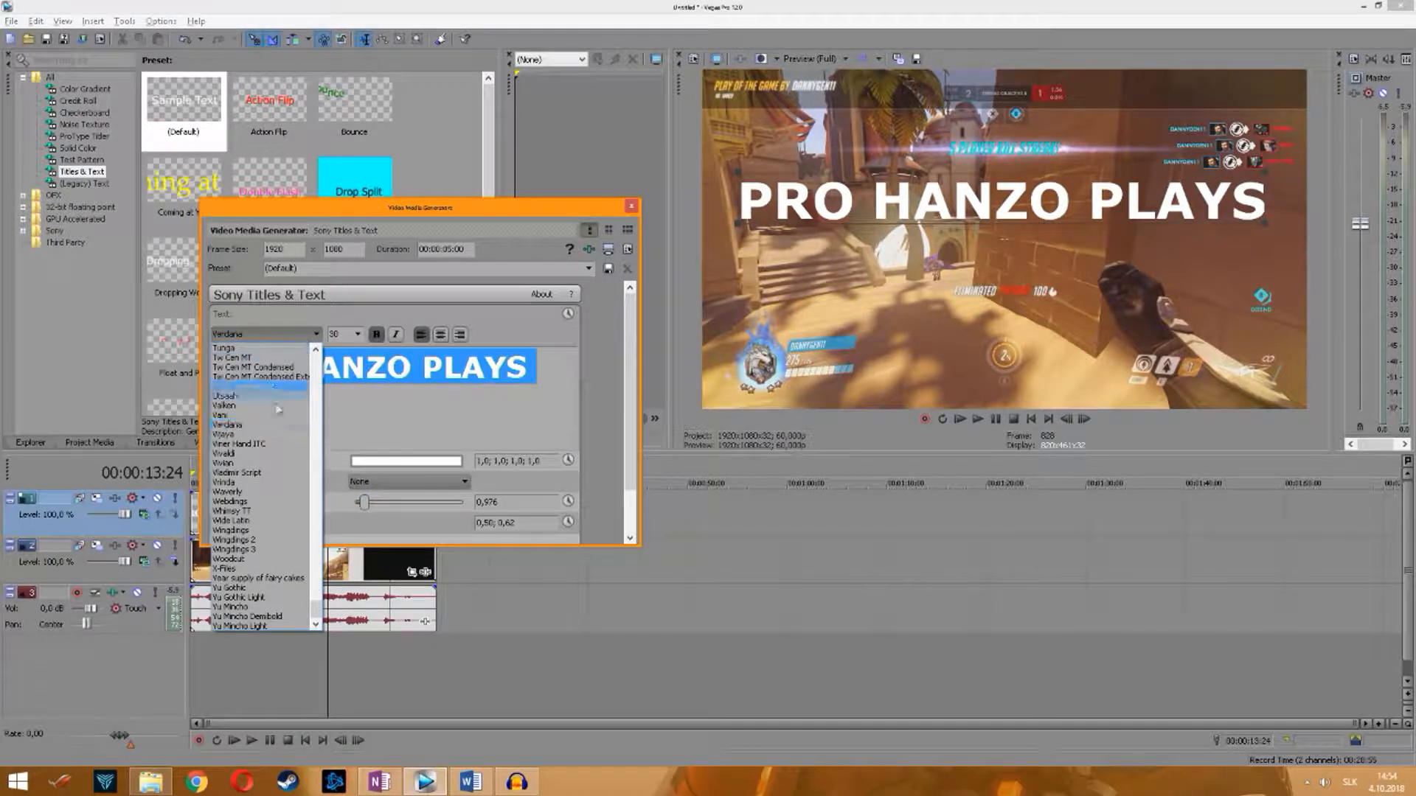
{"action": "left_click", "coordinate": [303, 340]}
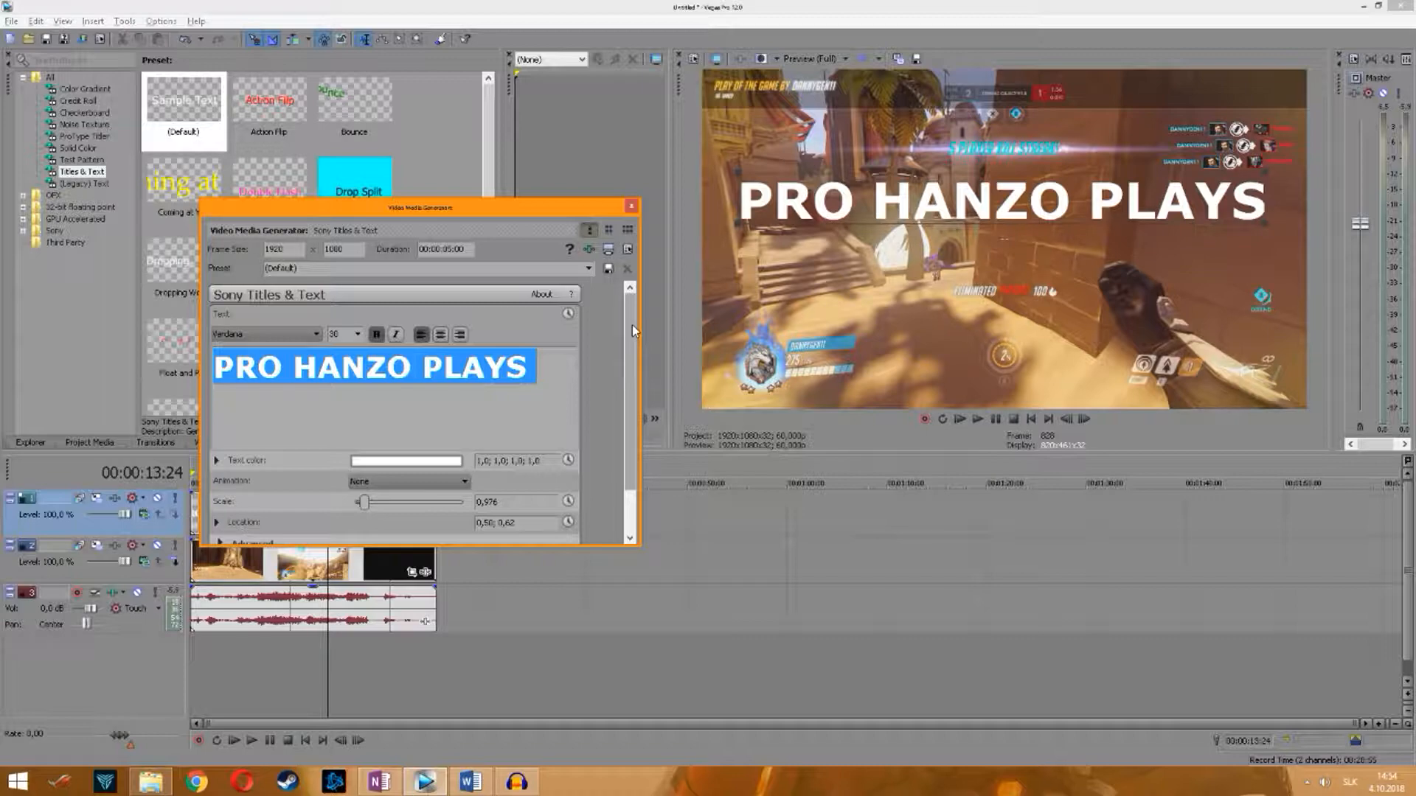
- Give the title a blue outline (0.04; 0.07; 0.99) with a width of about 5.99
{"action": "left_click_drag", "start_coordinate": [629, 341], "coordinate": [625, 370]}
{"action": "left_click", "coordinate": [220, 513]}
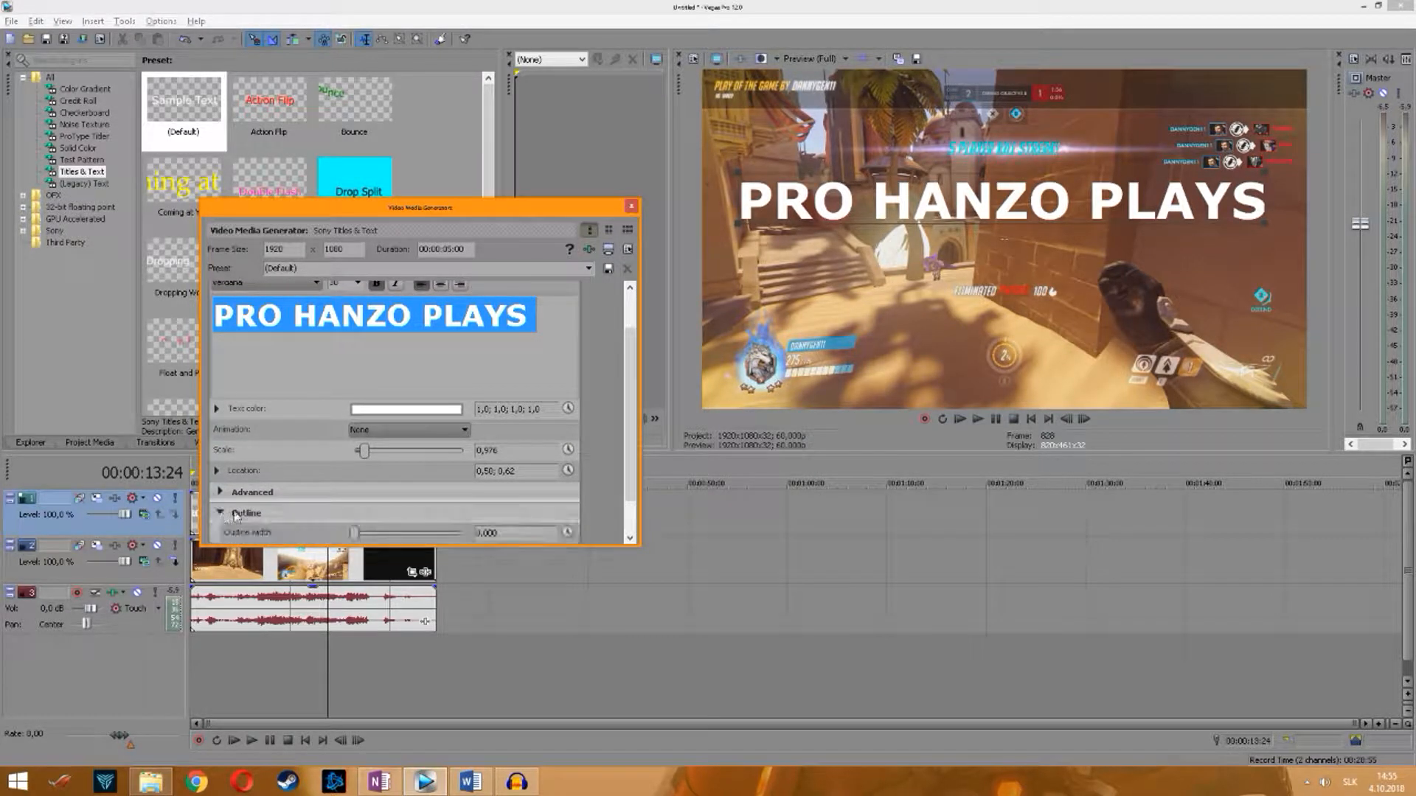
{"action": "left_click_drag", "start_coordinate": [626, 361], "coordinate": [626, 370]}
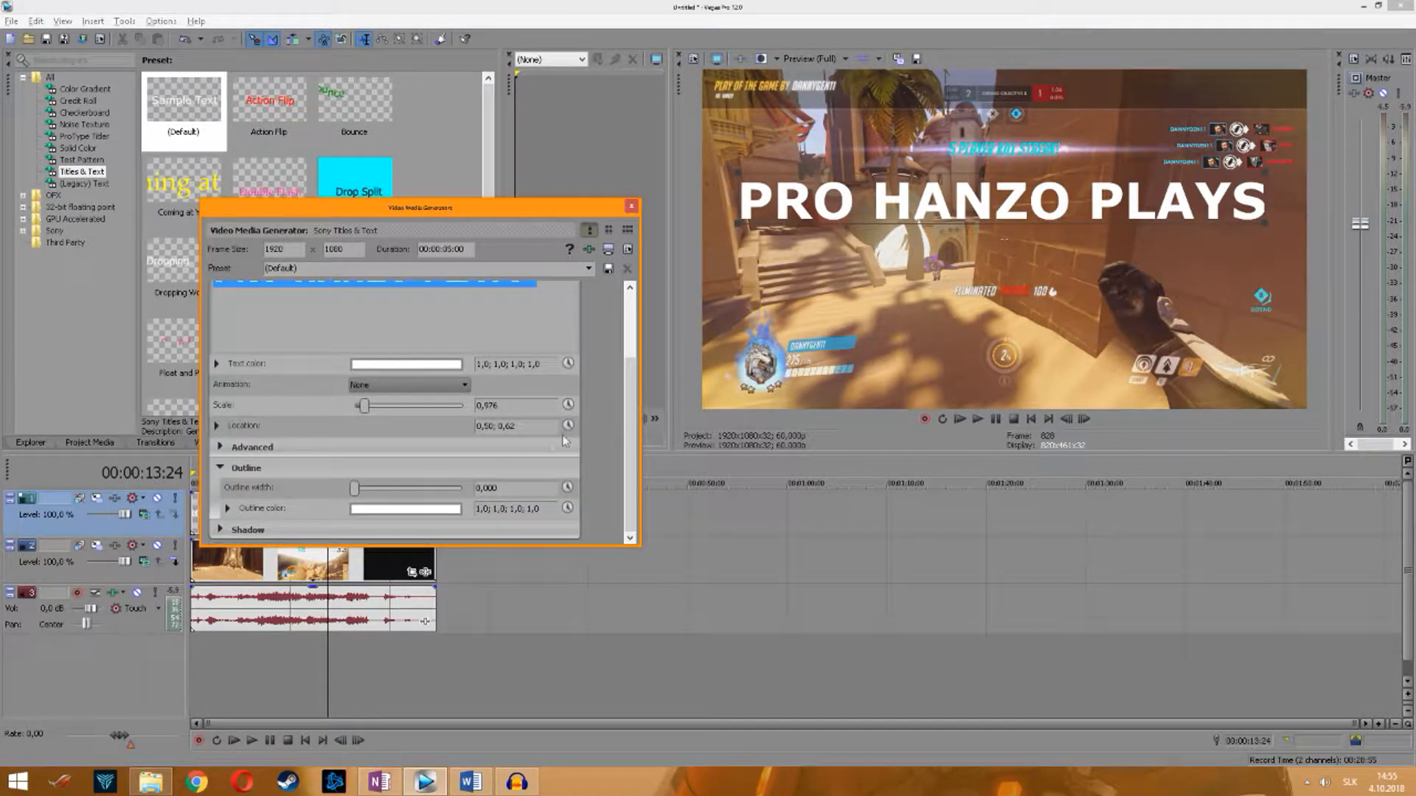
{"action": "left_click", "coordinate": [446, 509]}
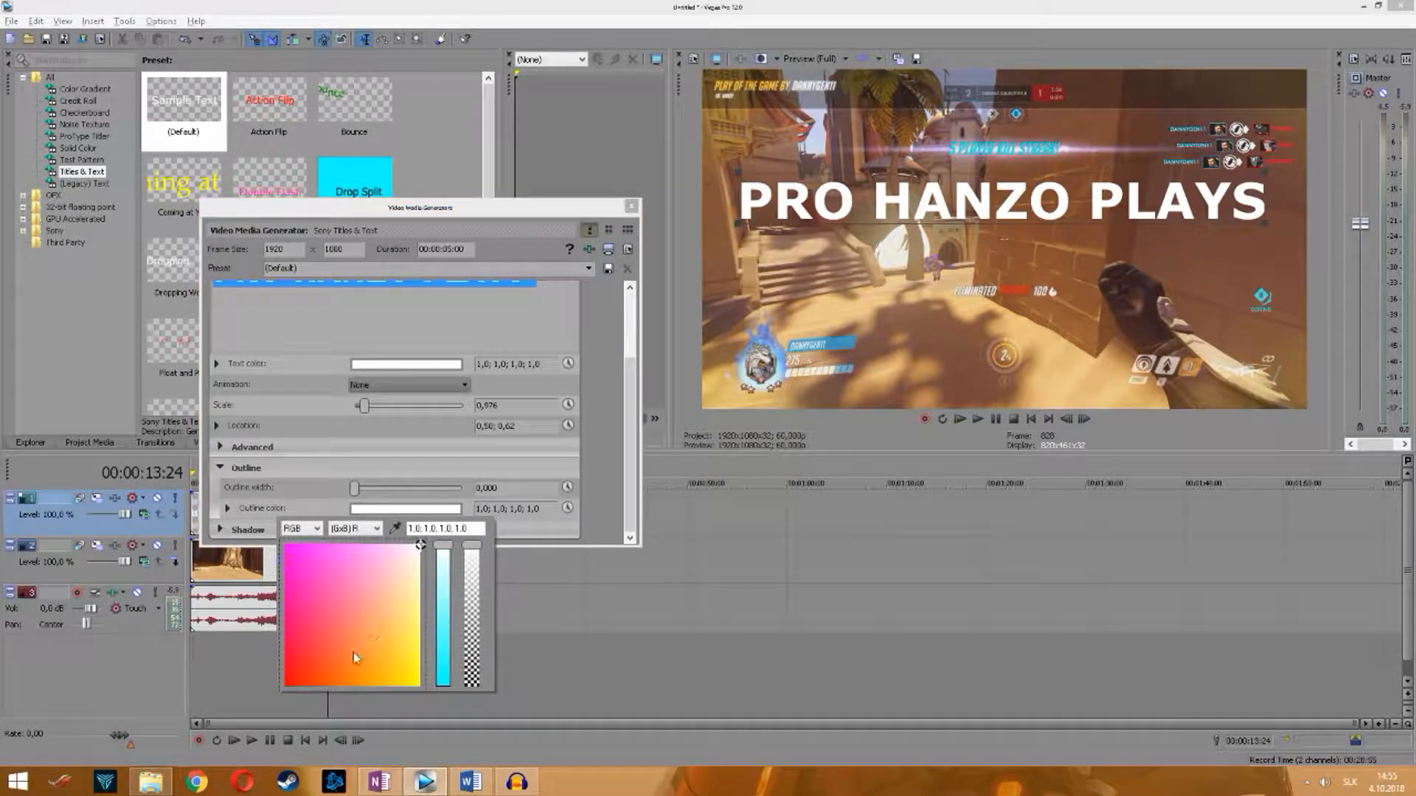
{"action": "left_click", "coordinate": [444, 684]}
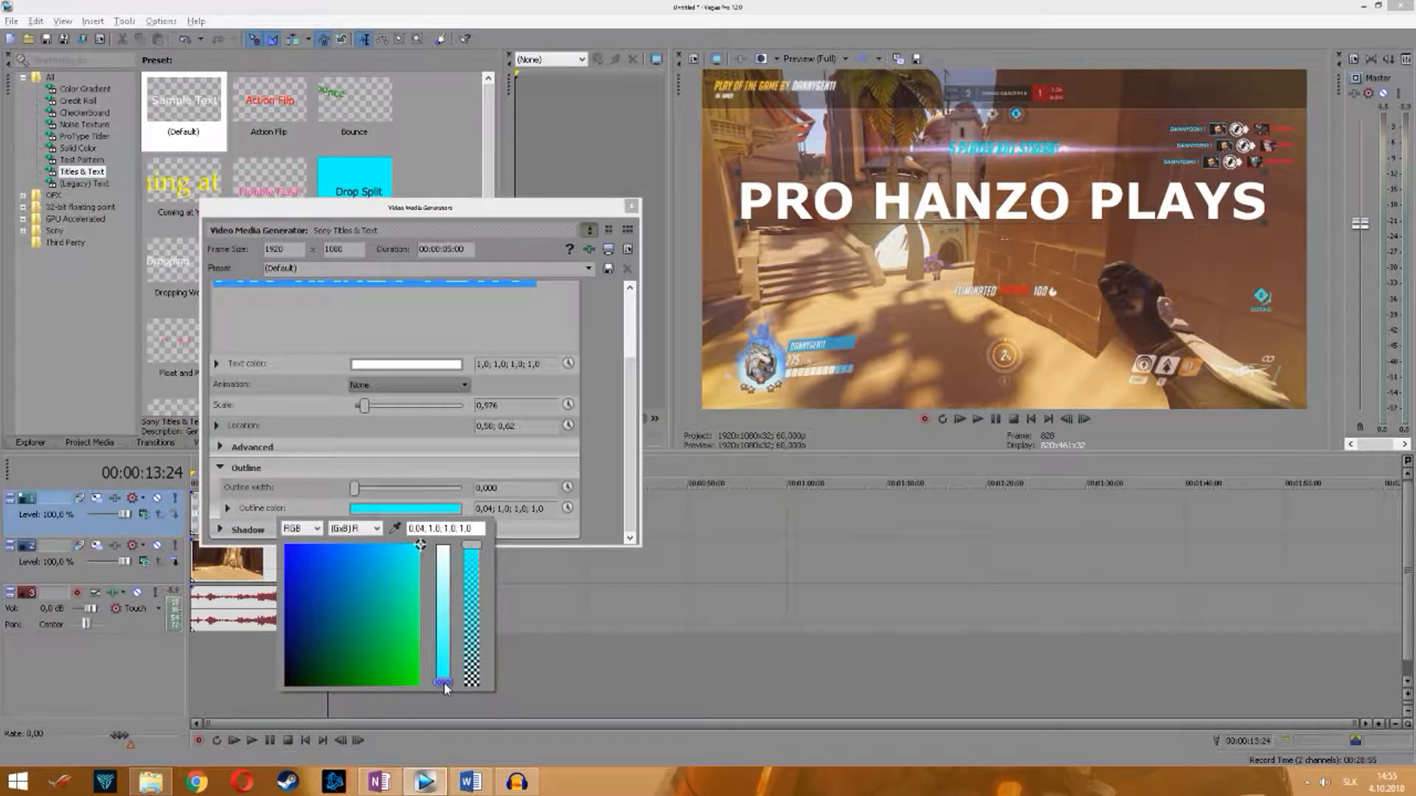
{"action": "left_click", "coordinate": [294, 547]}
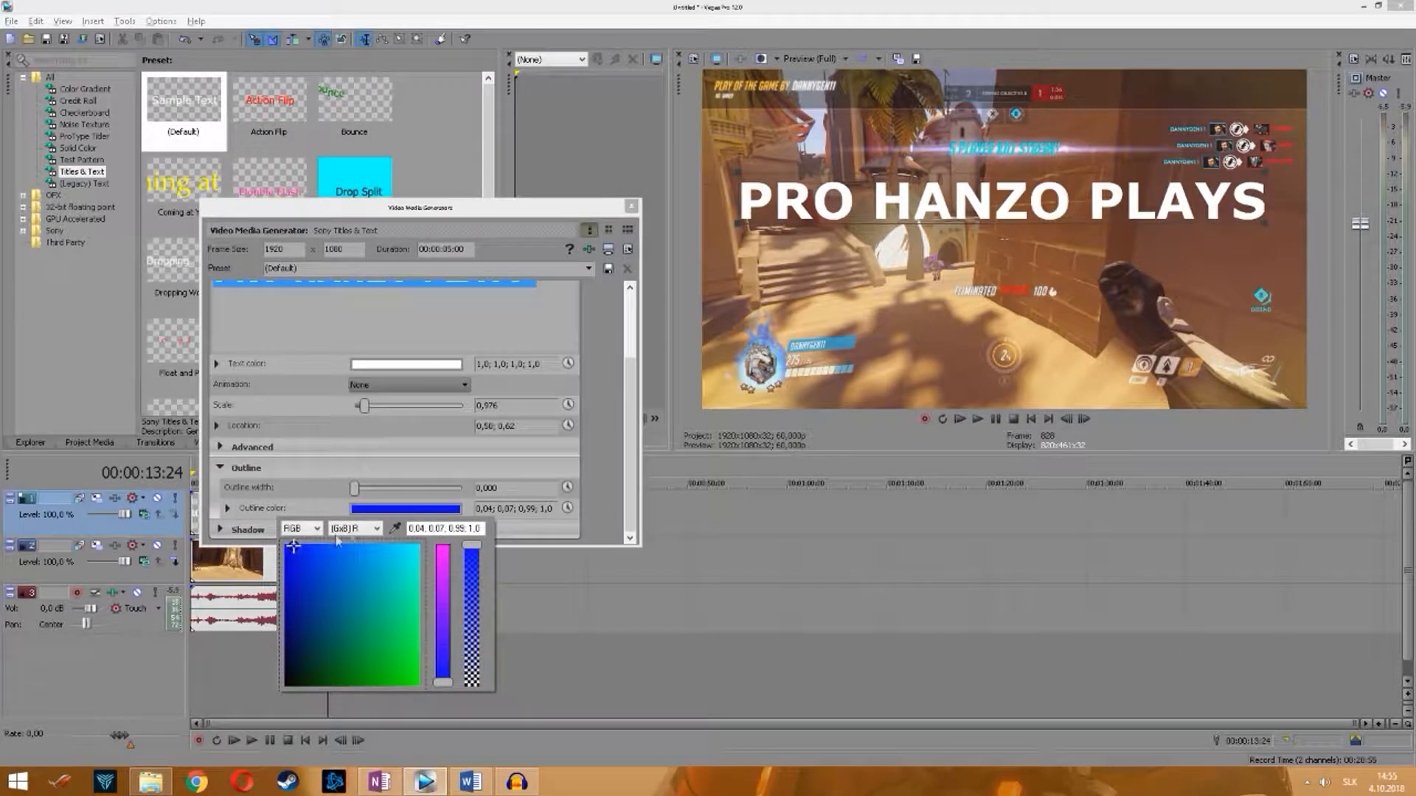
{"action": "left_click", "coordinate": [355, 495]}
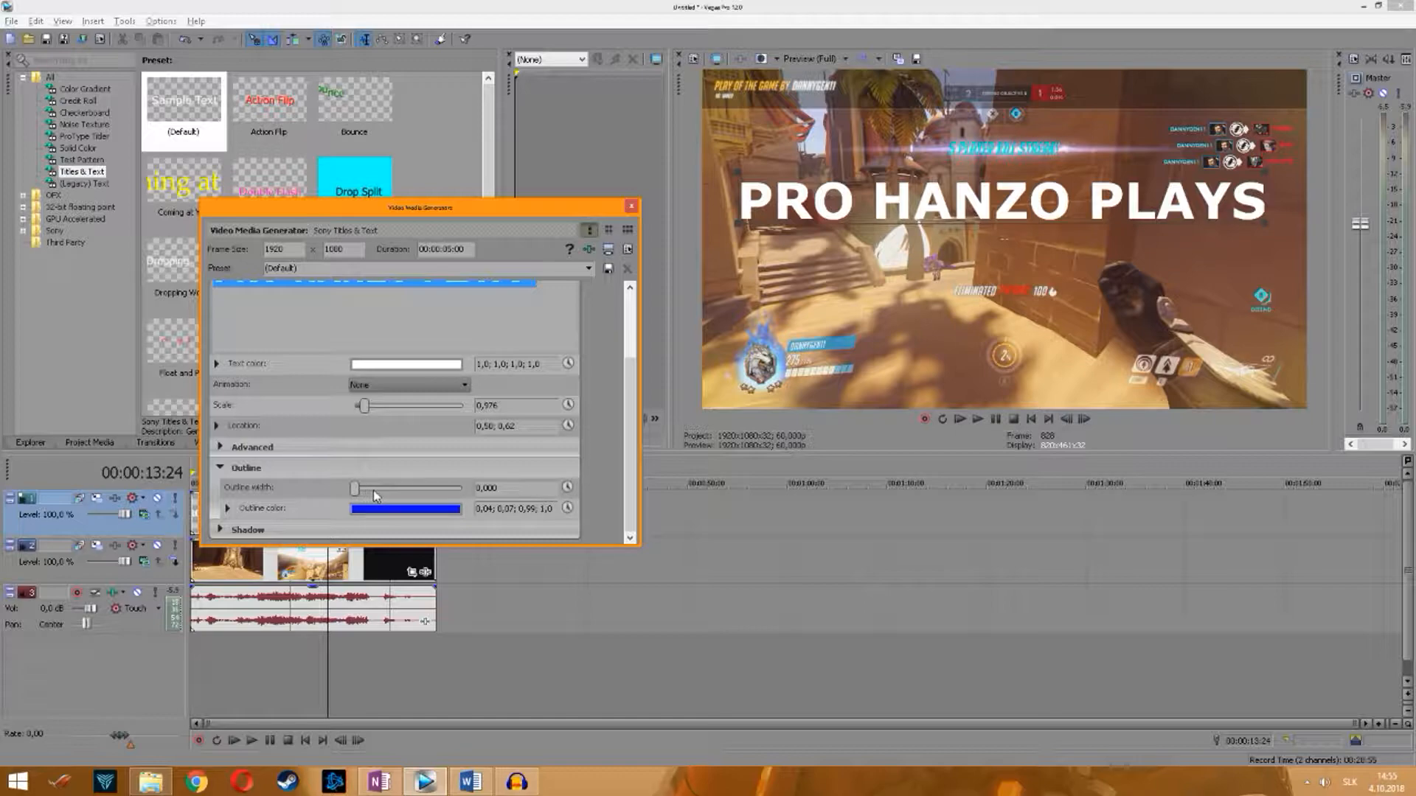
{"action": "left_click_drag", "start_coordinate": [361, 491], "coordinate": [505, 475]}
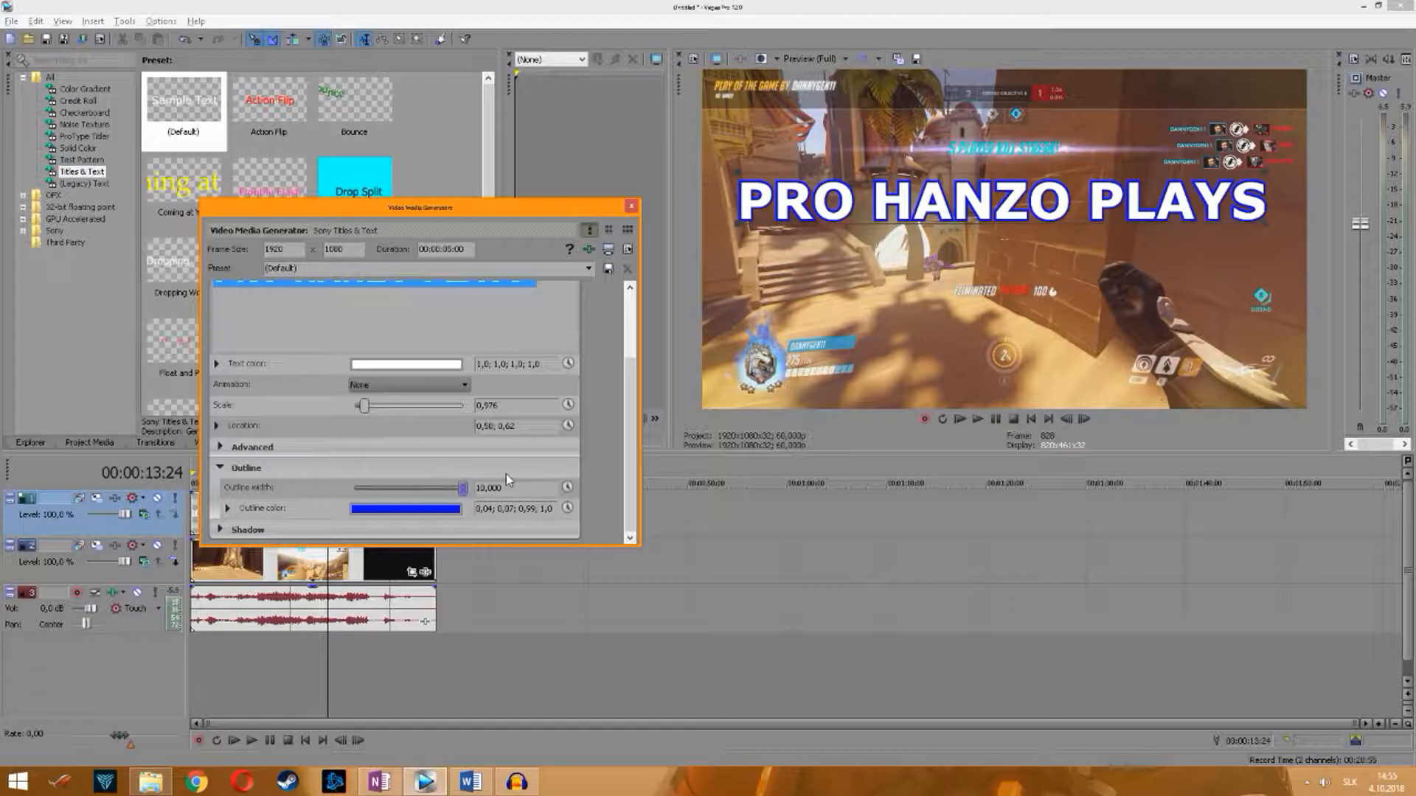
{"action": "left_click_drag", "start_coordinate": [516, 472], "coordinate": [419, 485]}
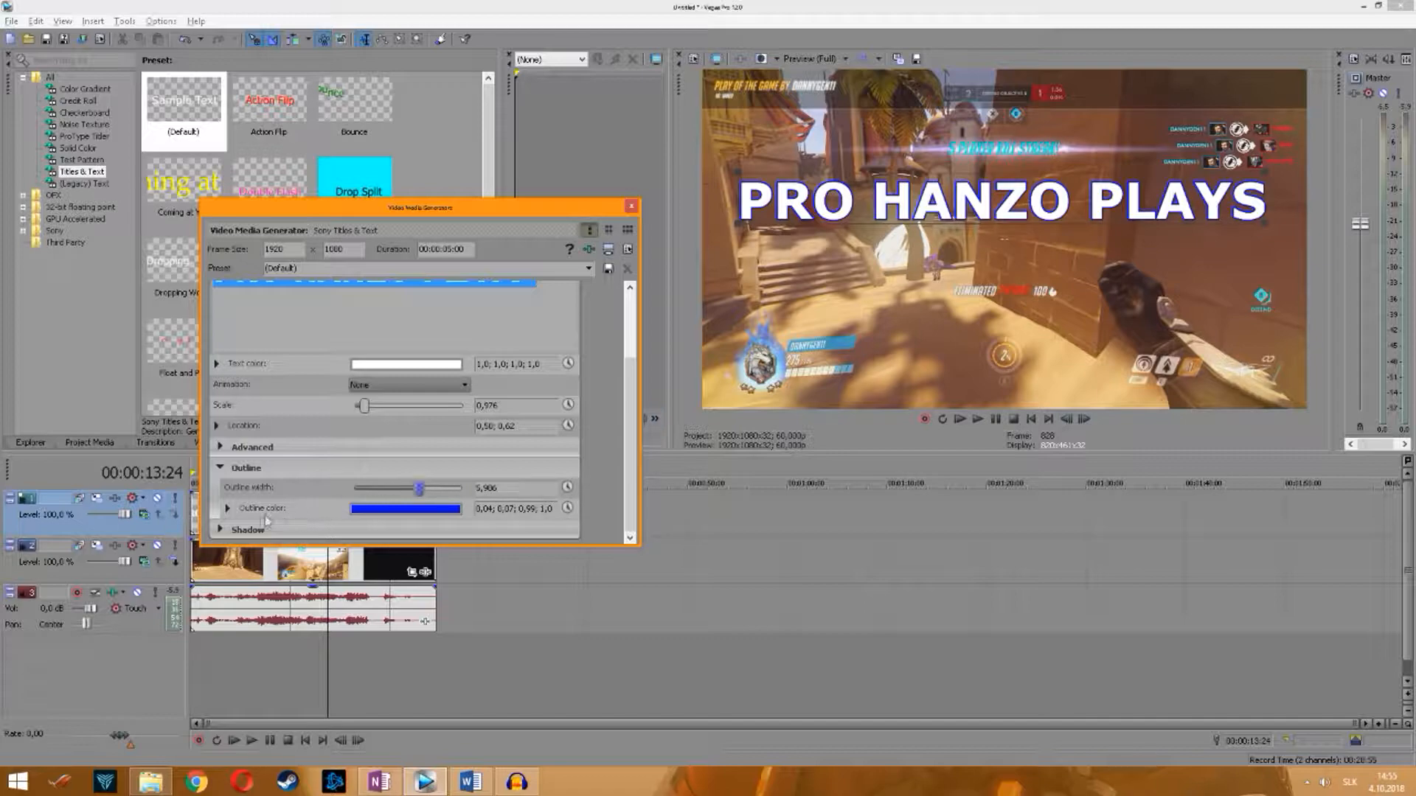
- Enable the title's shadow and set both its X and Y offsets to 0.1
{"action": "left_click", "coordinate": [220, 530]}
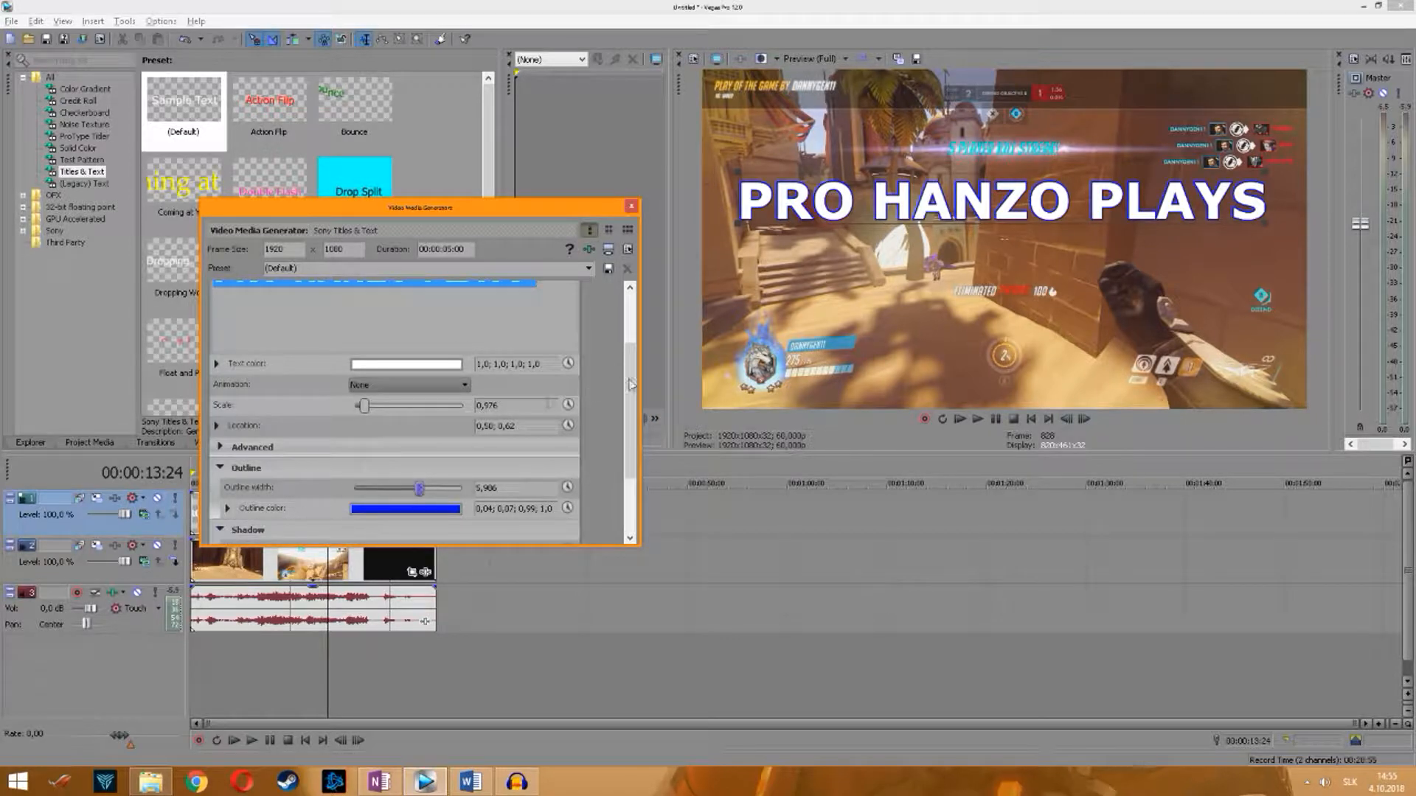
{"action": "scroll", "coordinate": [633, 421], "scroll_direction": "down", "scroll_amount": 3}
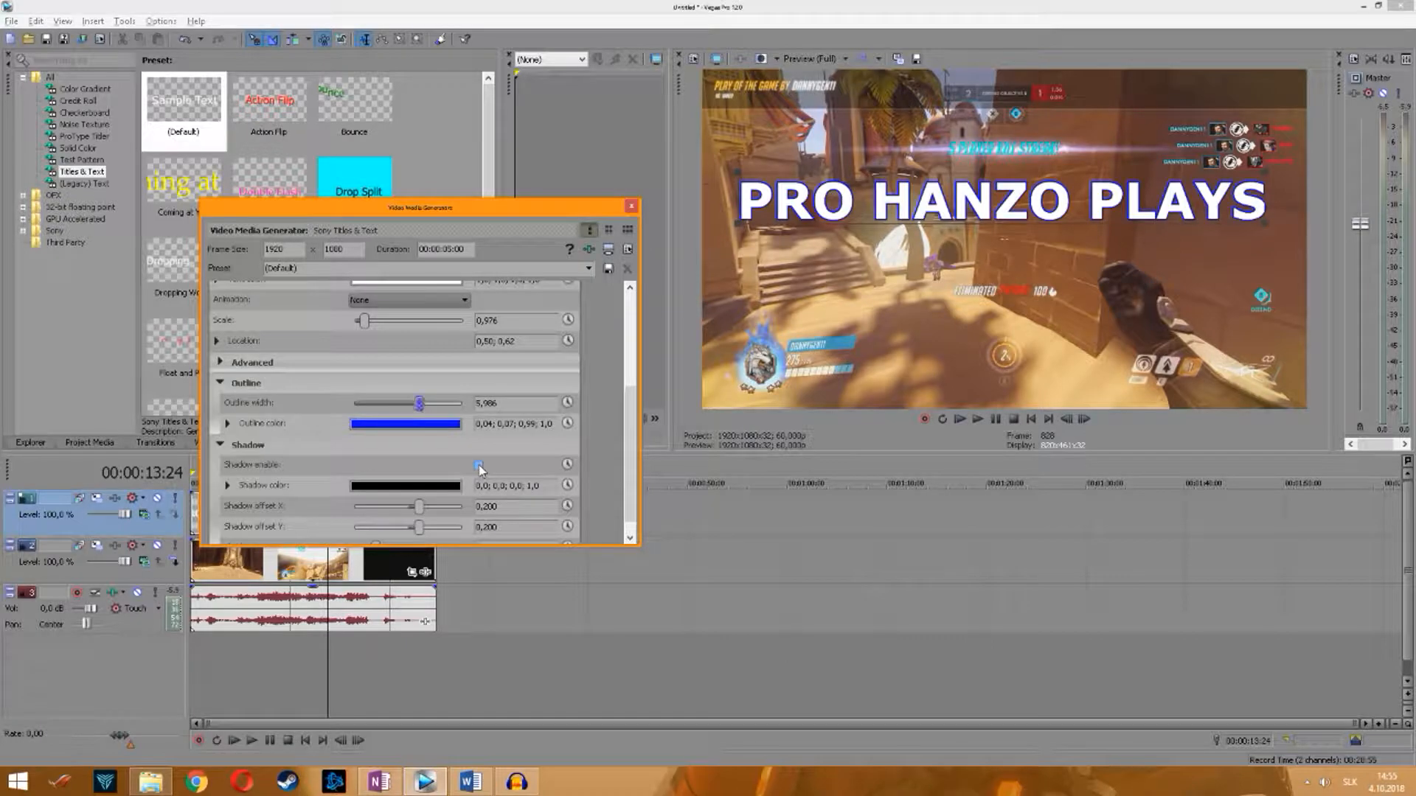
{"action": "left_click", "coordinate": [479, 465]}
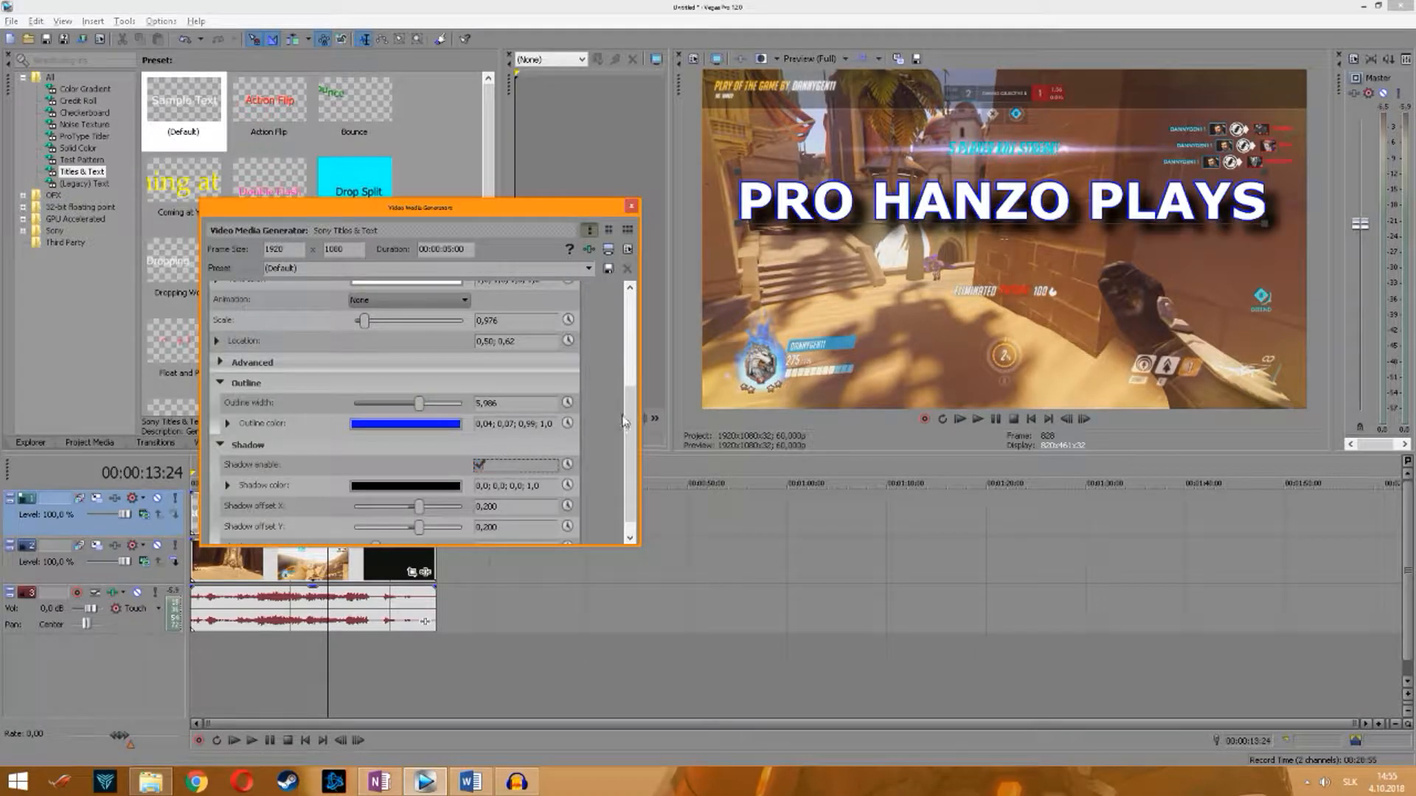
{"action": "scroll", "coordinate": [631, 417], "scroll_direction": "down", "scroll_amount": 1}
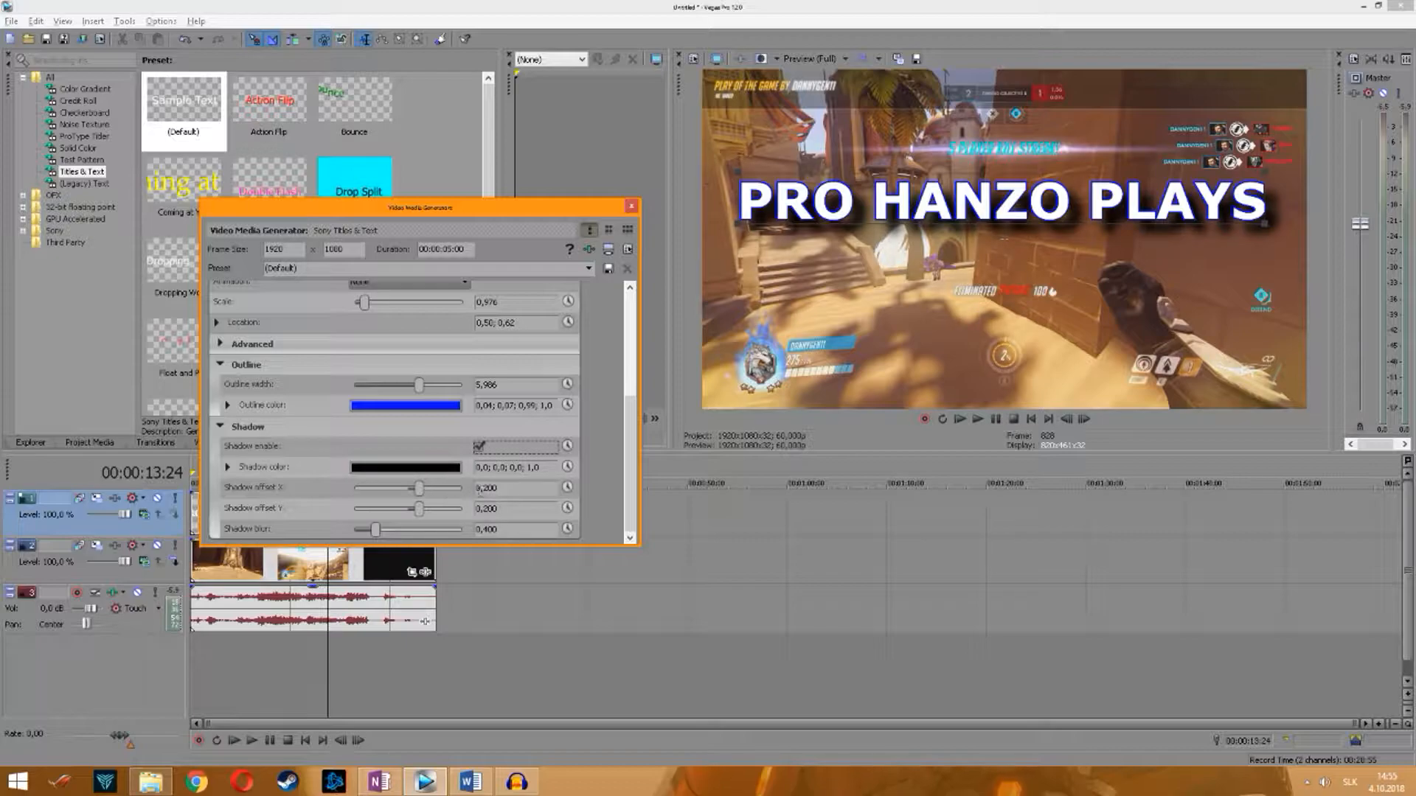
{"action": "double_click", "coordinate": [514, 489]}
{"action": "left_click", "coordinate": [489, 511]}
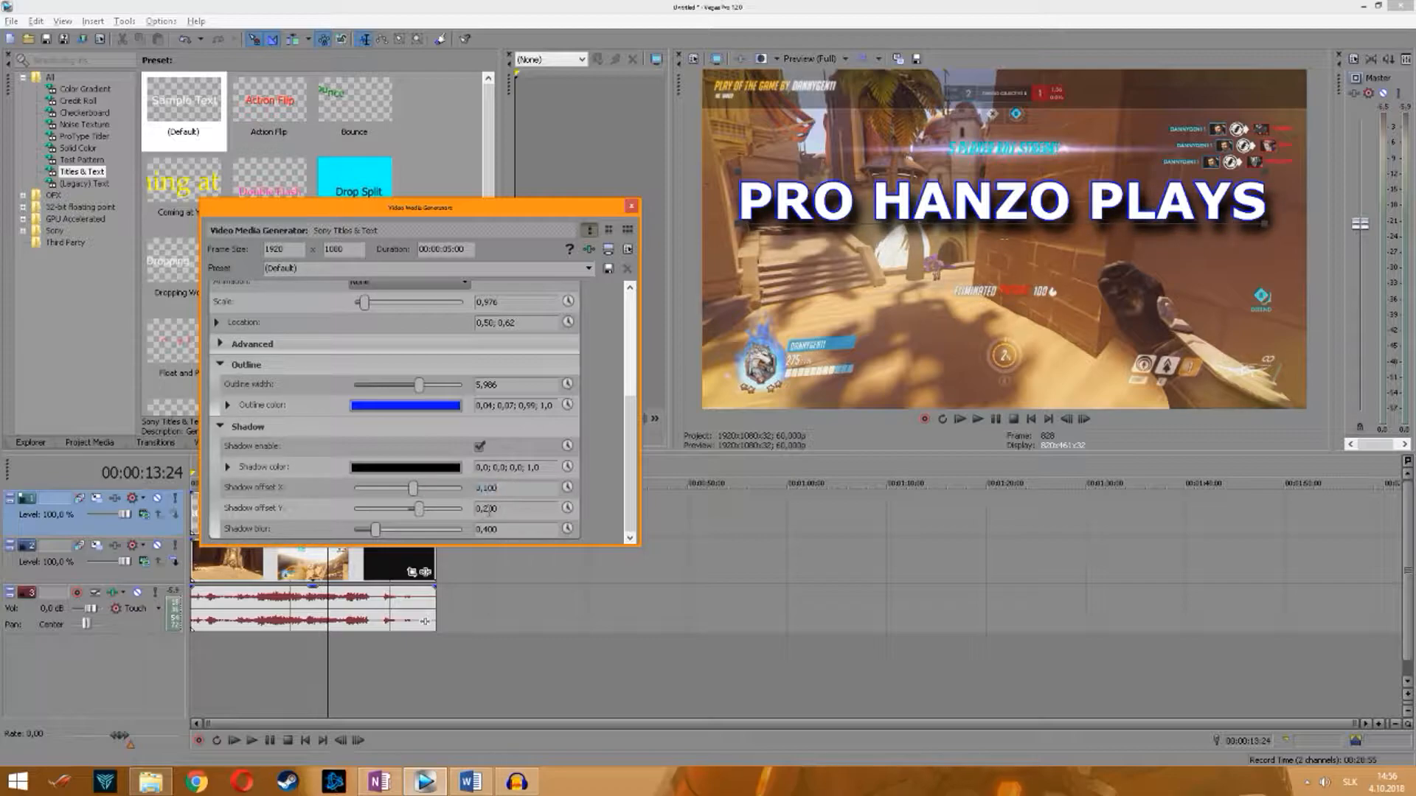
{"action": "type", "text": "1"}
{"action": "key", "text": "Return"}
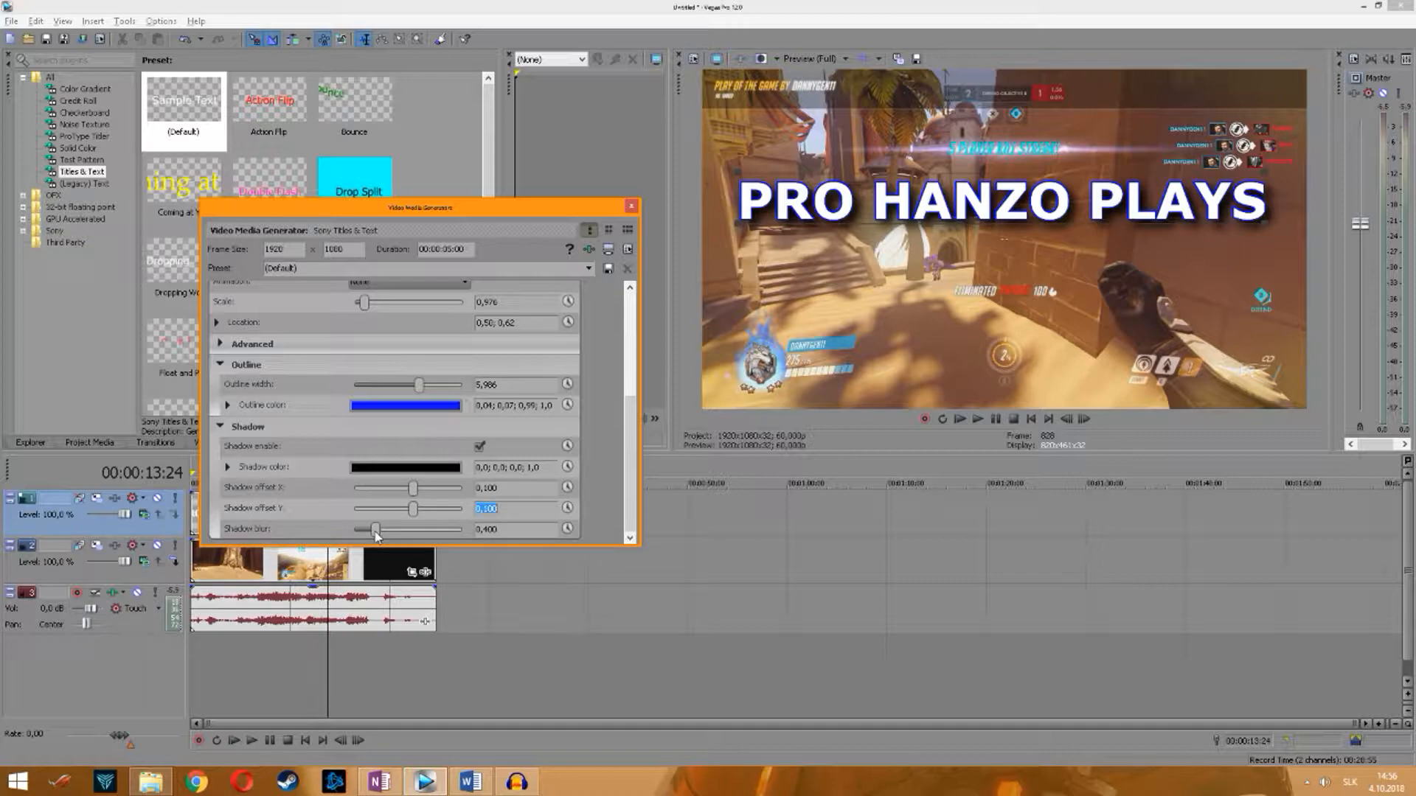
- Reduce the shadow blur to about 0.245, set the shadow color to cyan (0.0; 0.97; 0.97) and close the title settings
{"action": "mouse_move", "coordinate": [376, 535]}
{"action": "left_mouse_down"}
{"action": "mouse_move", "coordinate": [428, 534]}
{"action": "mouse_move", "coordinate": [371, 536]}
{"action": "left_mouse_up"}
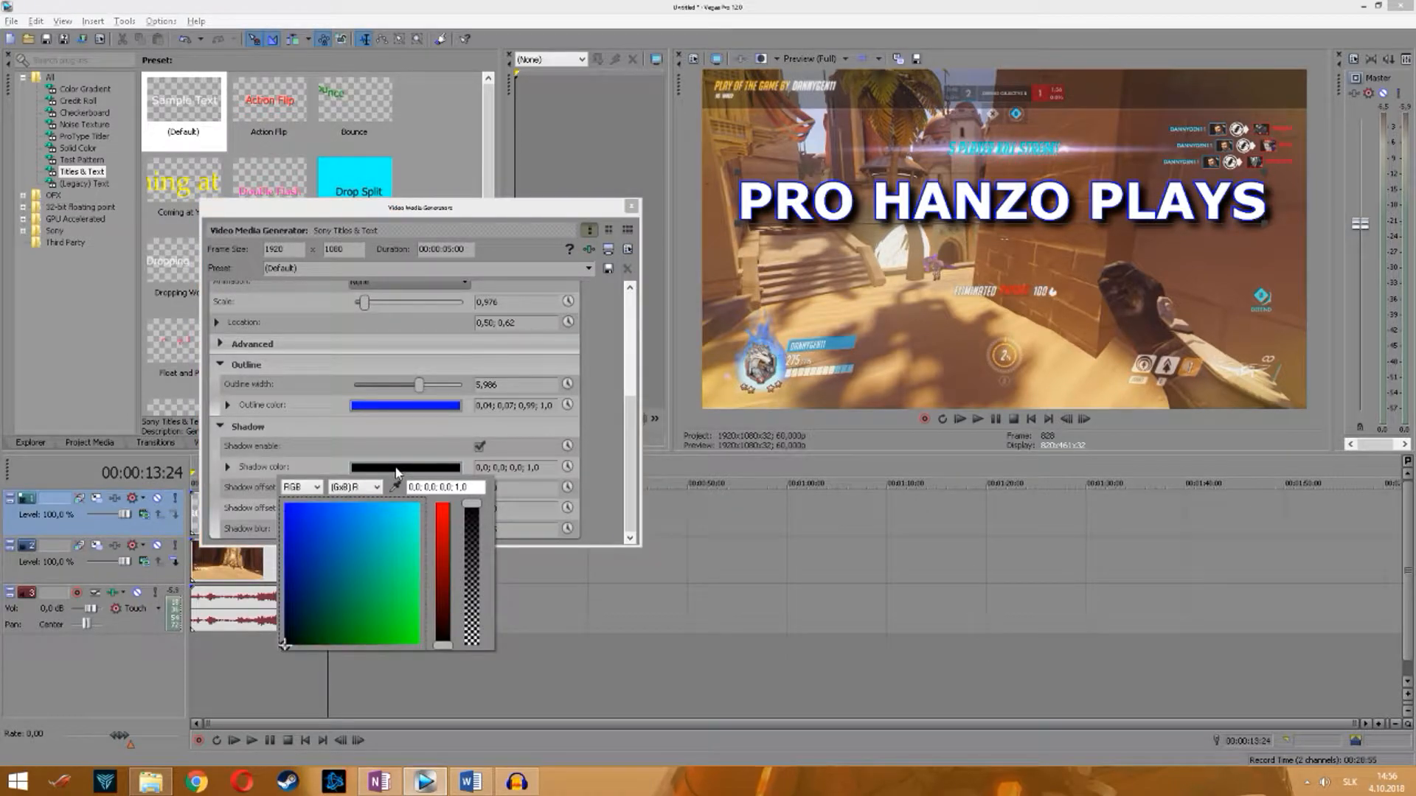
{"action": "left_click", "coordinate": [417, 508]}
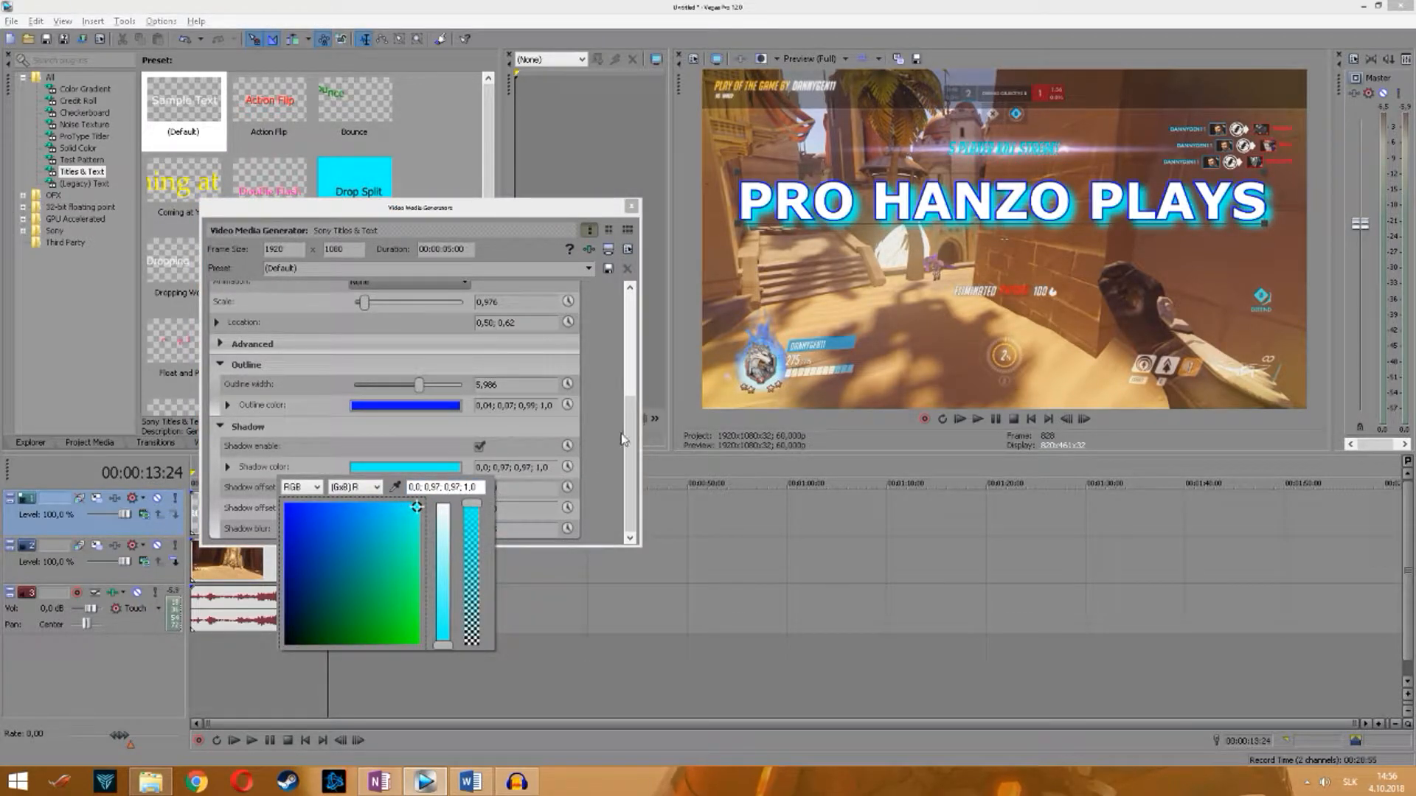
{"action": "left_click", "coordinate": [630, 430]}
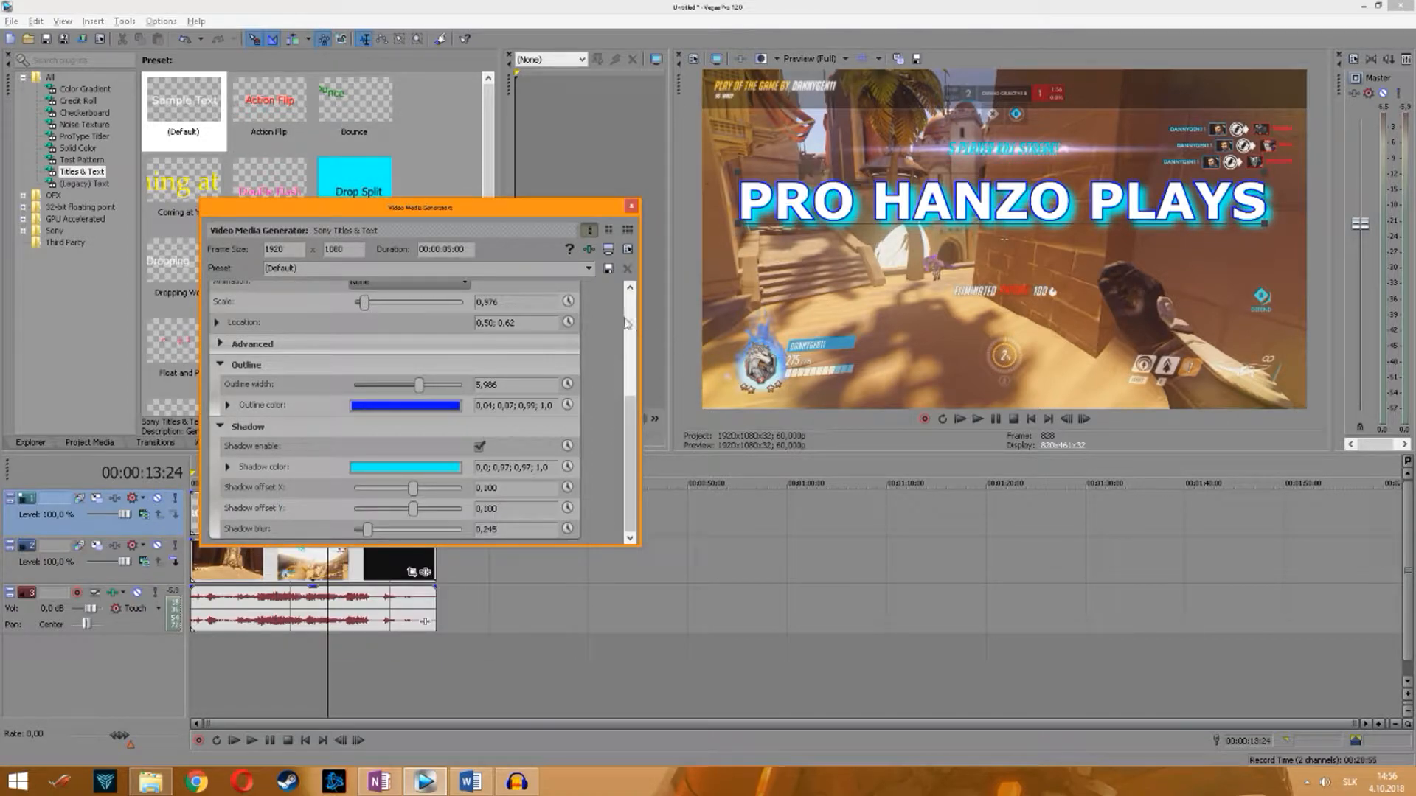
{"action": "left_click", "coordinate": [632, 207]}
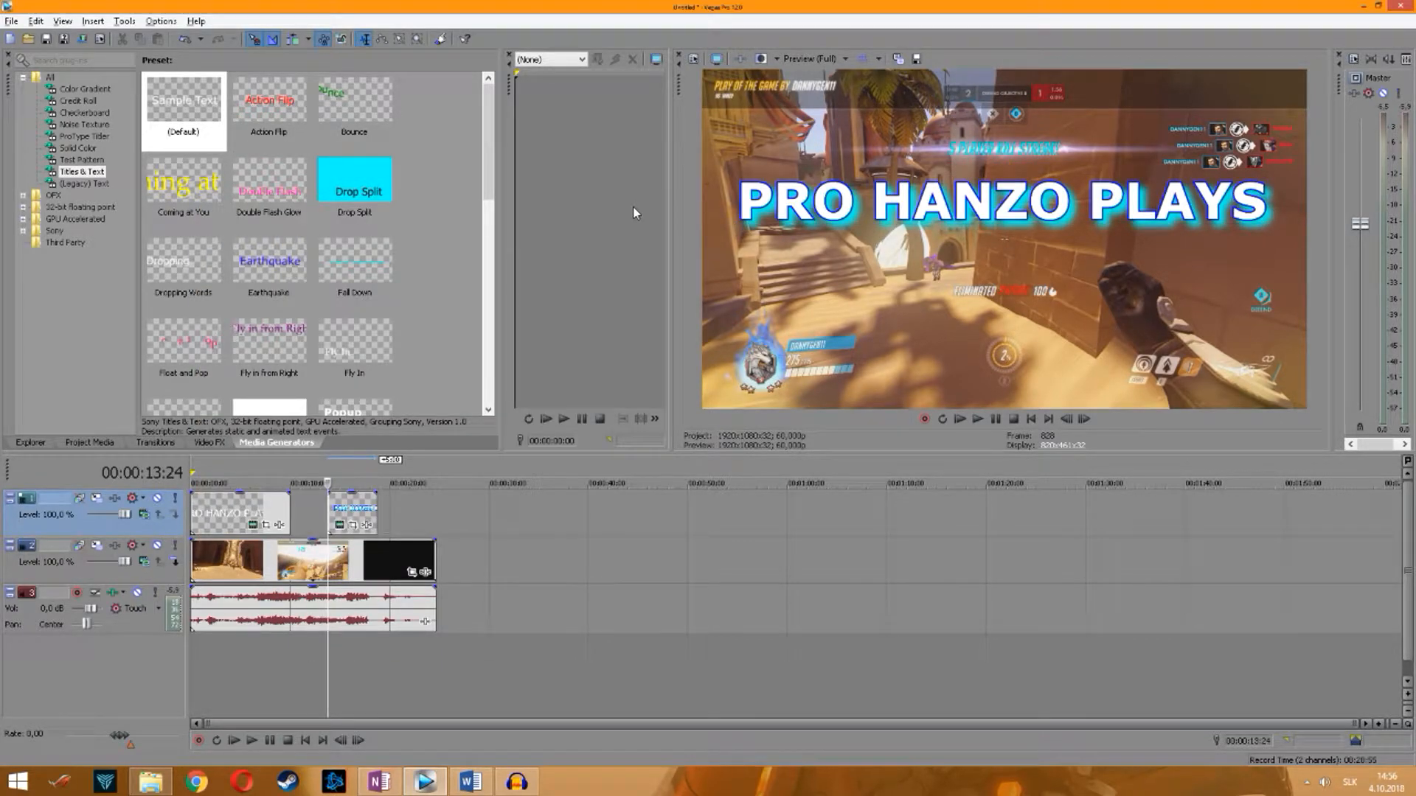